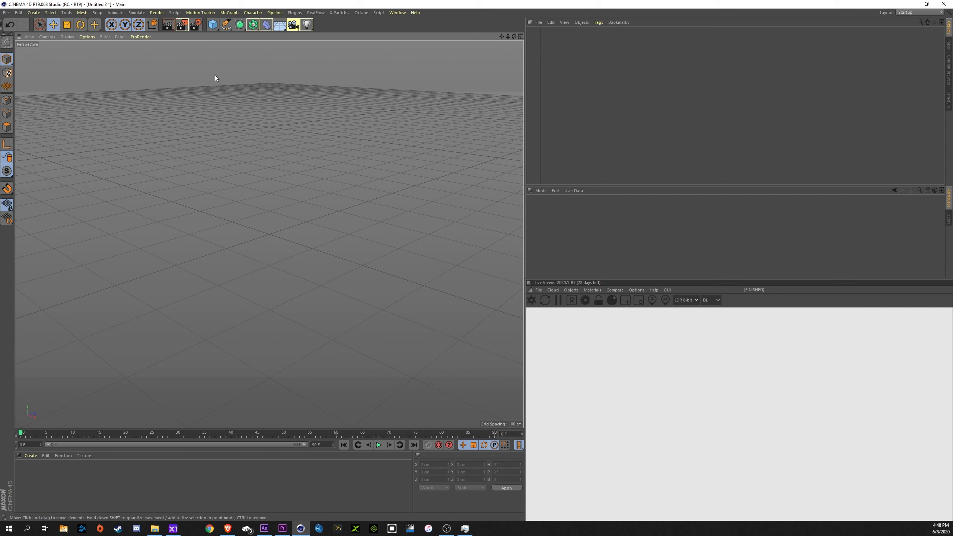
# Add a Landscape and size it 2000 cm in both X and Z.
pyautogui.moveTo(212, 24); pyautogui.dragTo(362, 79)
pyautogui.click(577, 224)
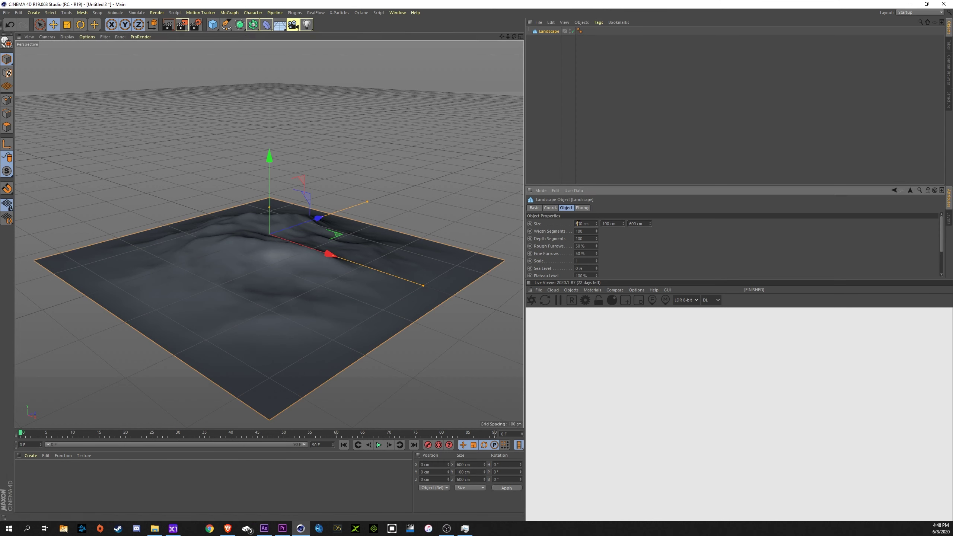
pyautogui.click(631, 223)
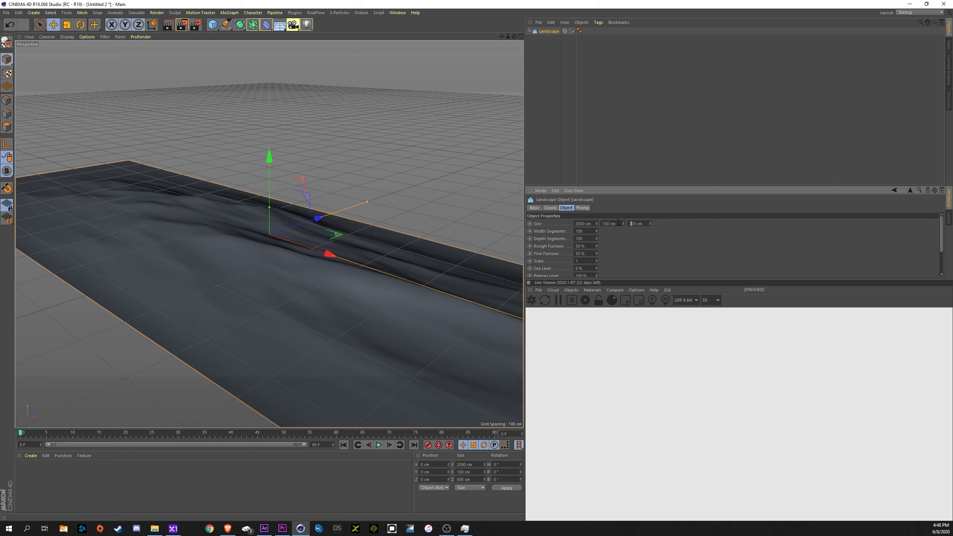
pyautogui.press('Return')
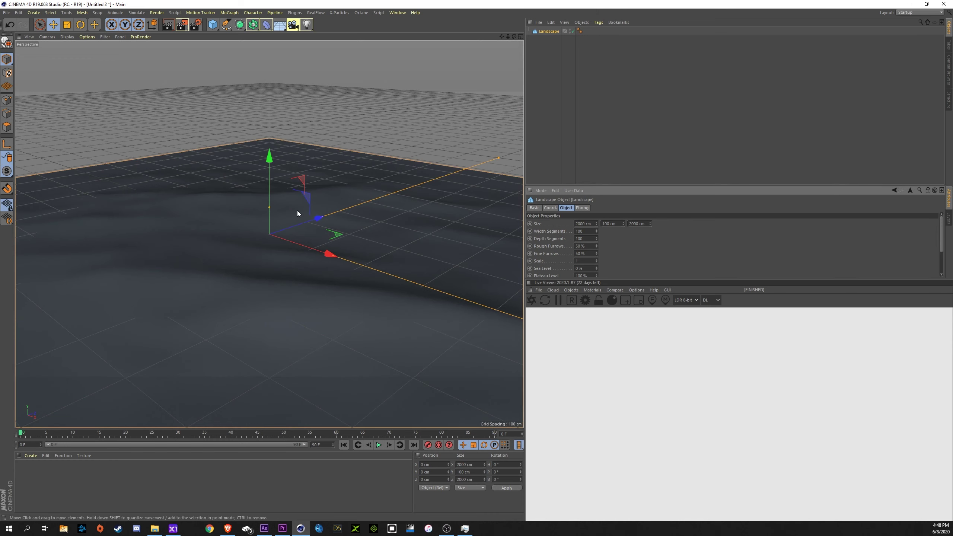
# Lift the landscape to about Y 49.321 cm and add an OctaneCamera.
pyautogui.moveTo(270, 173); pyautogui.dragTo(269, 148)
pyautogui.keyDown('alt'); pyautogui.moveTo(257, 219); pyautogui.dragTo(266, 274); pyautogui.keyUp('alt')
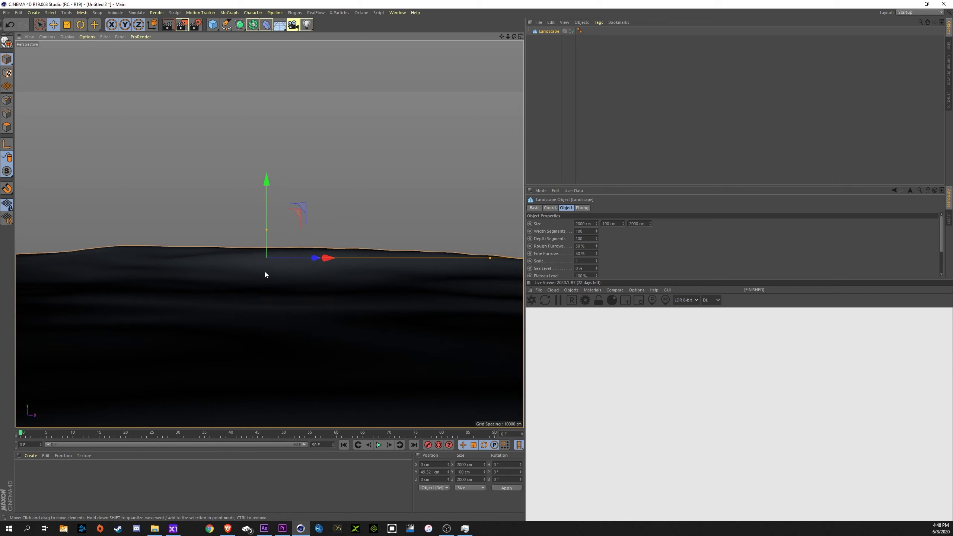
pyautogui.click(578, 290)
pyautogui.click(584, 299)
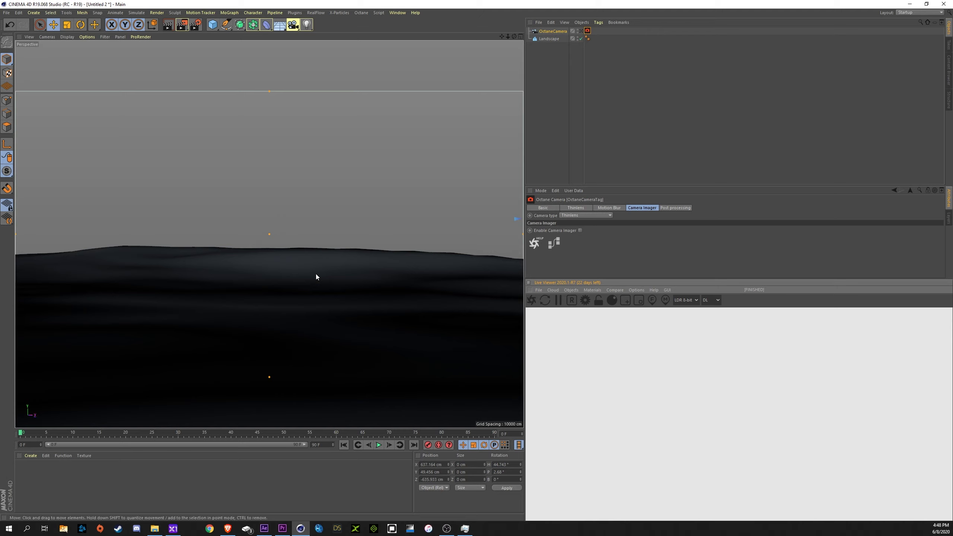
# Add a Cylinder with radius 3.8 cm and height 0.5 cm, raised to Y 102.266 cm.
pyautogui.moveTo(212, 25); pyautogui.dragTo(362, 36)
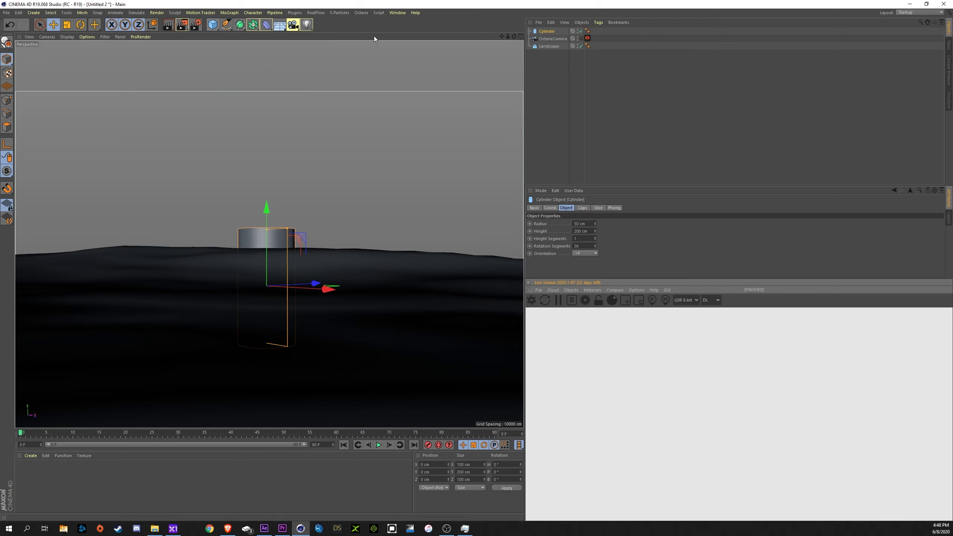
pyautogui.click(587, 224)
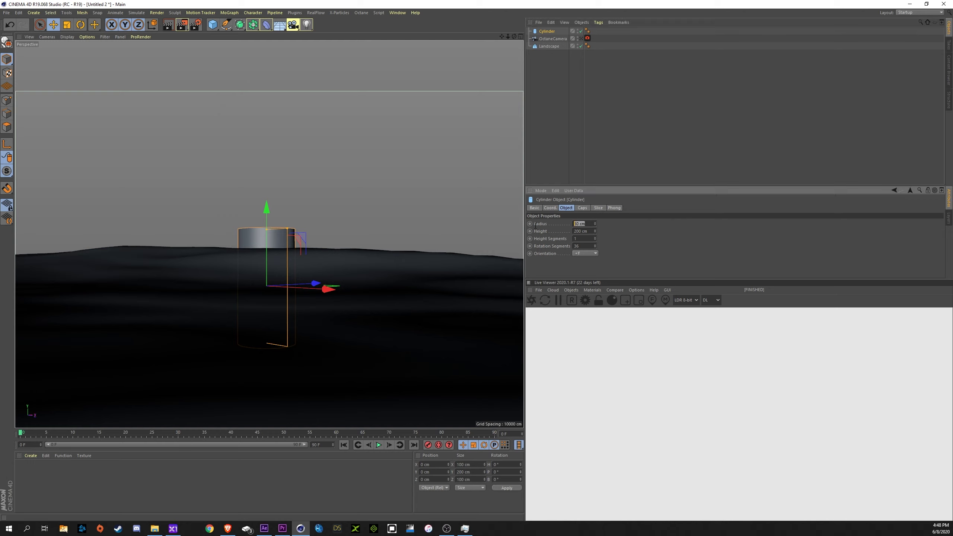
pyautogui.write('3.8')
pyautogui.press('Tab')
pyautogui.write('0.5')
pyautogui.press('Return')
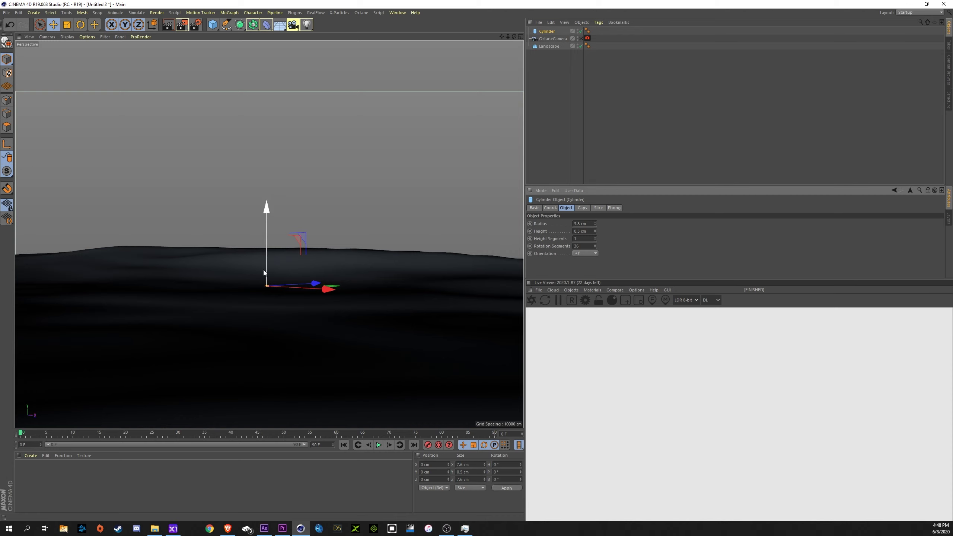
pyautogui.moveTo(265, 265); pyautogui.dragTo(269, 201)
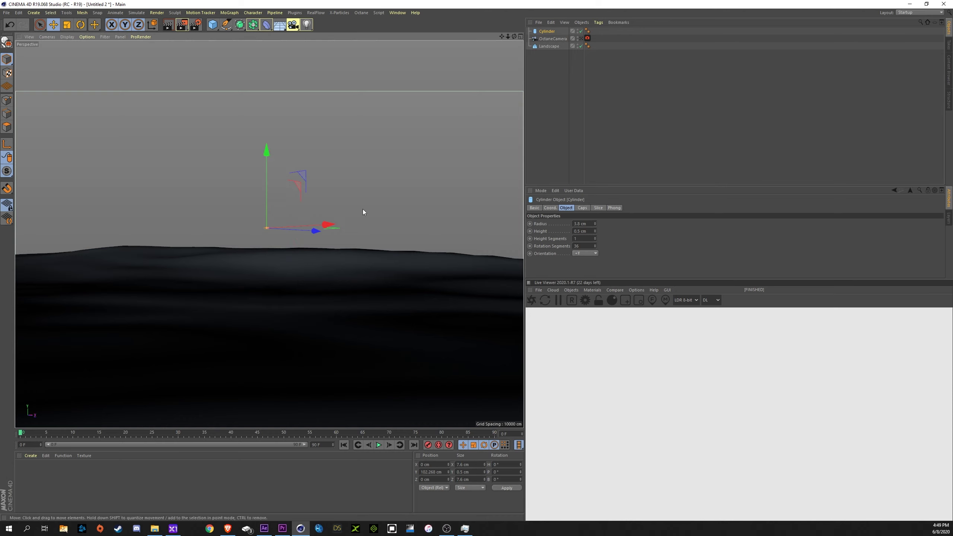
# Add an Octane Scatter, parent the Cylinder under it, and set Landscape as its Surface.
pyautogui.click(571, 290)
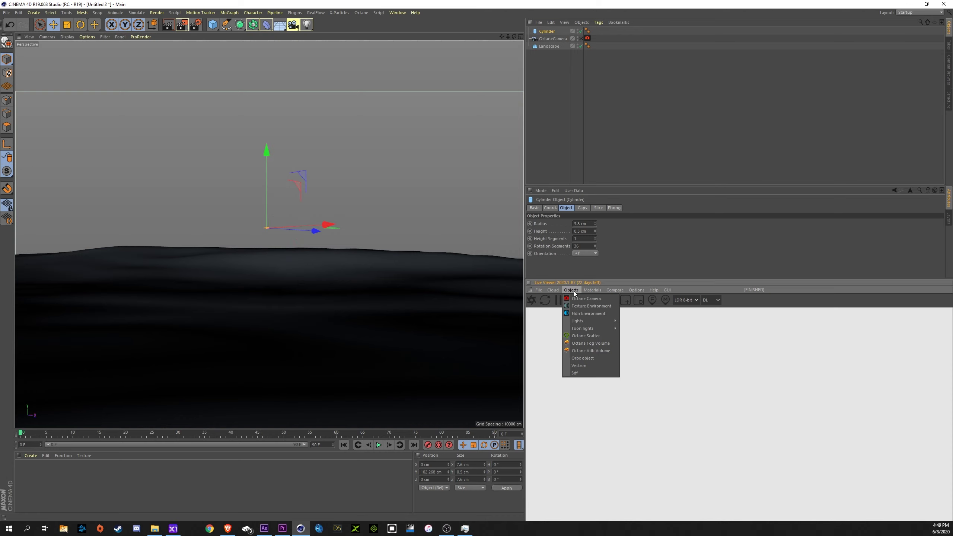
pyautogui.click(588, 336)
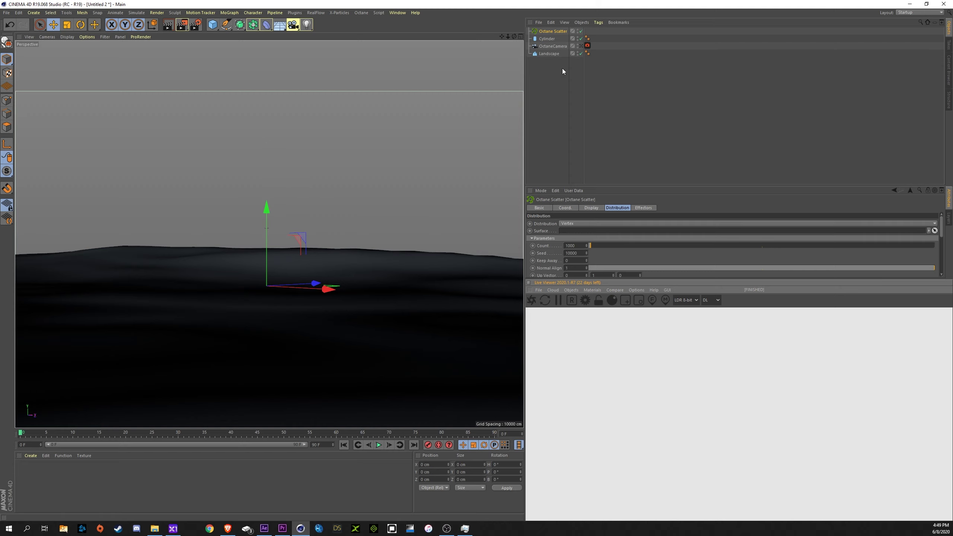
pyautogui.click(549, 33)
pyautogui.moveTo(546, 39); pyautogui.dragTo(552, 33)
pyautogui.click(551, 32)
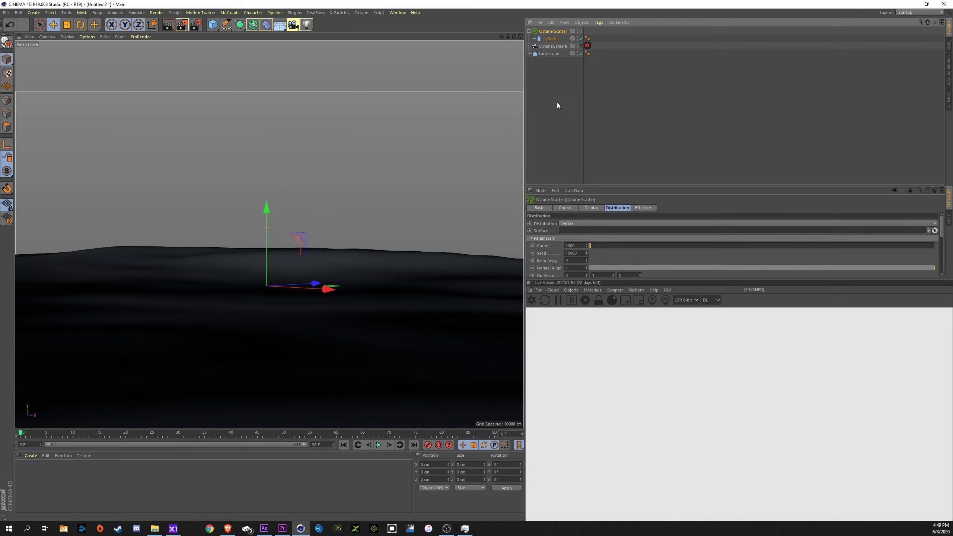
pyautogui.moveTo(550, 54); pyautogui.dragTo(570, 230)
# Set the scatter Distribution to Surface with Count 200000 and start the Live Viewer.
pyautogui.click(576, 224)
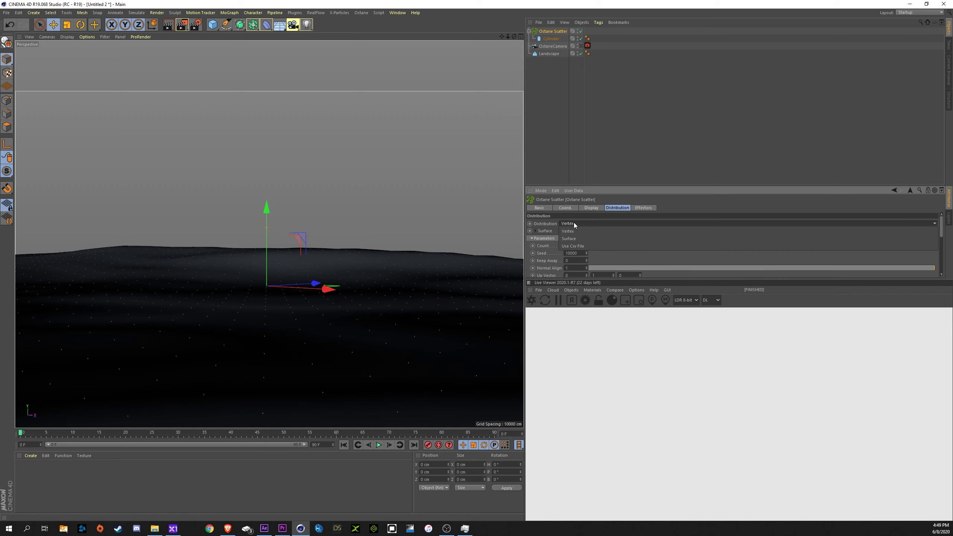
pyautogui.click(574, 239)
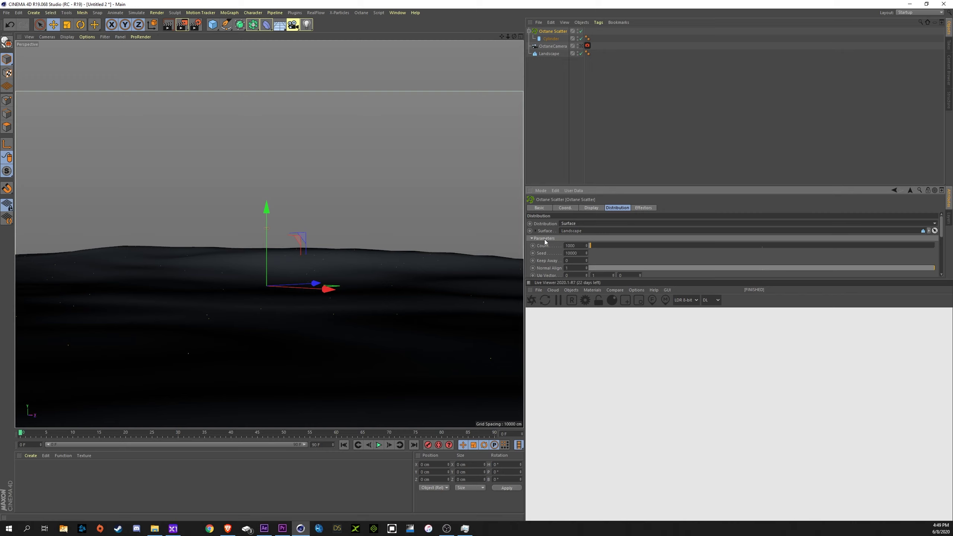
pyautogui.doubleClick(576, 245)
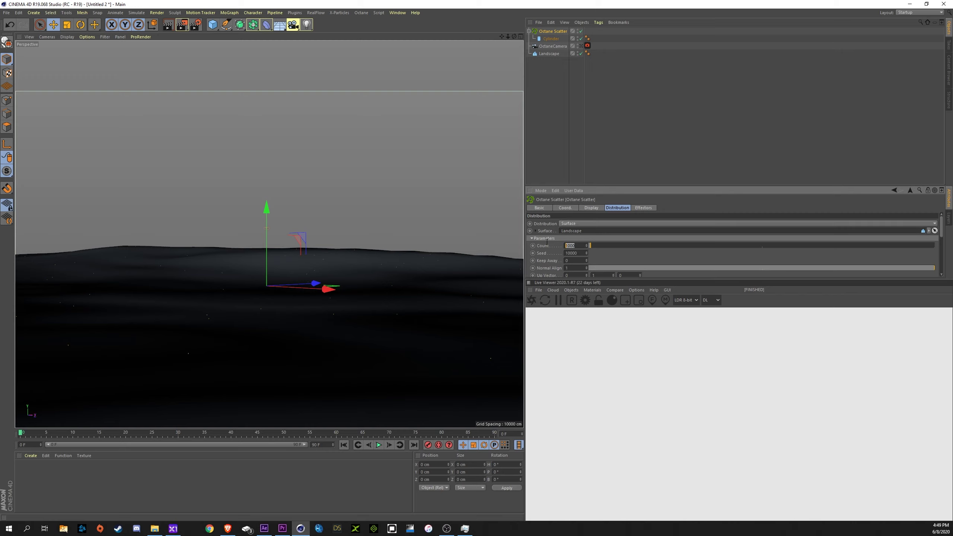
pyautogui.write('200')
pyautogui.press('Return')
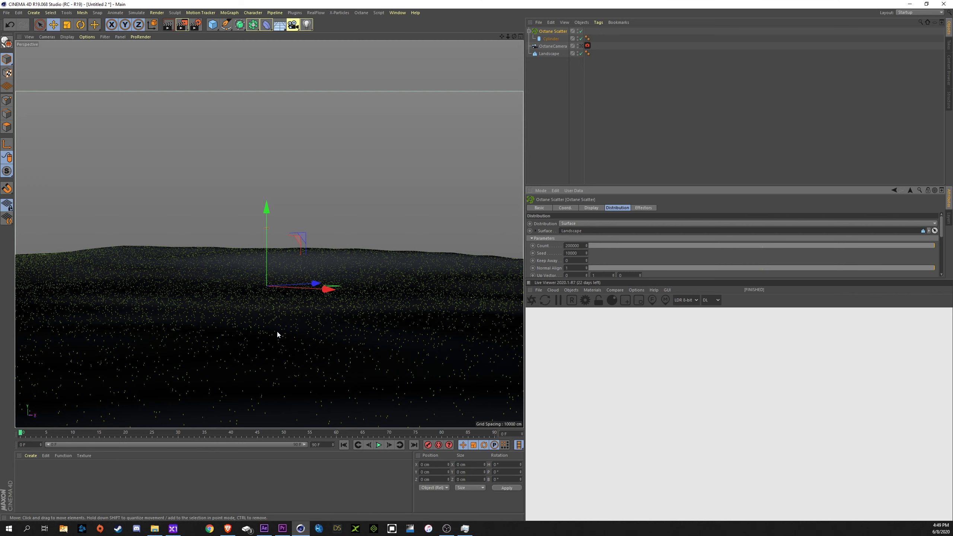
pyautogui.click(532, 300)
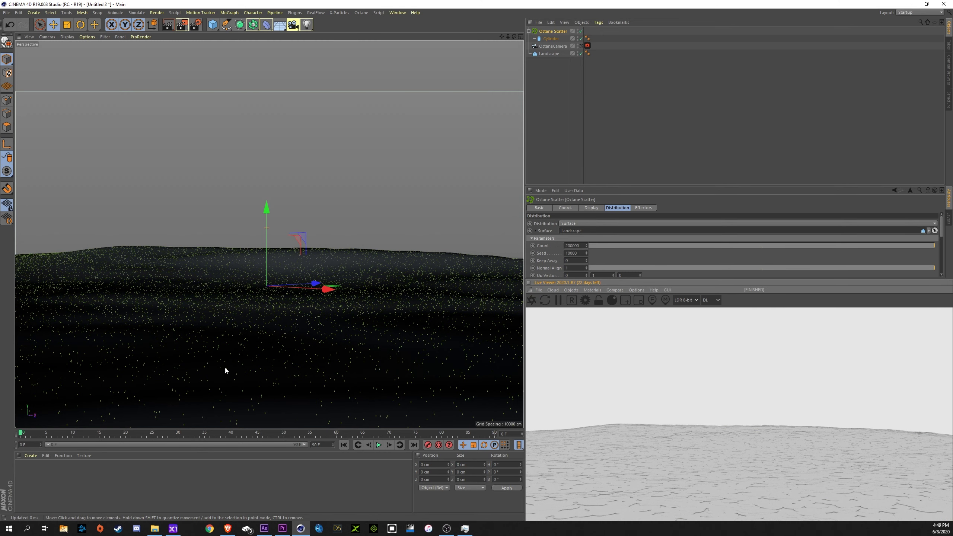
# Set the Octane Scatter's Scale X, Y and Z each to 0.5.
pyautogui.keyDown('alt'); pyautogui.moveTo(170, 367); pyautogui.dragTo(195, 278, button='middle'); pyautogui.keyUp('alt')
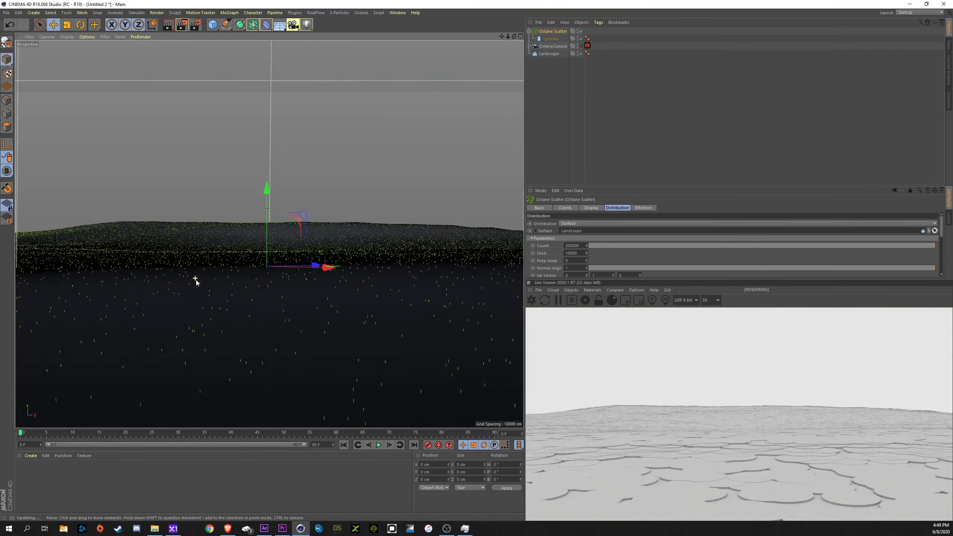
pyautogui.keyDown('alt'); pyautogui.moveTo(195, 278); pyautogui.dragTo(196, 288); pyautogui.keyUp('alt')
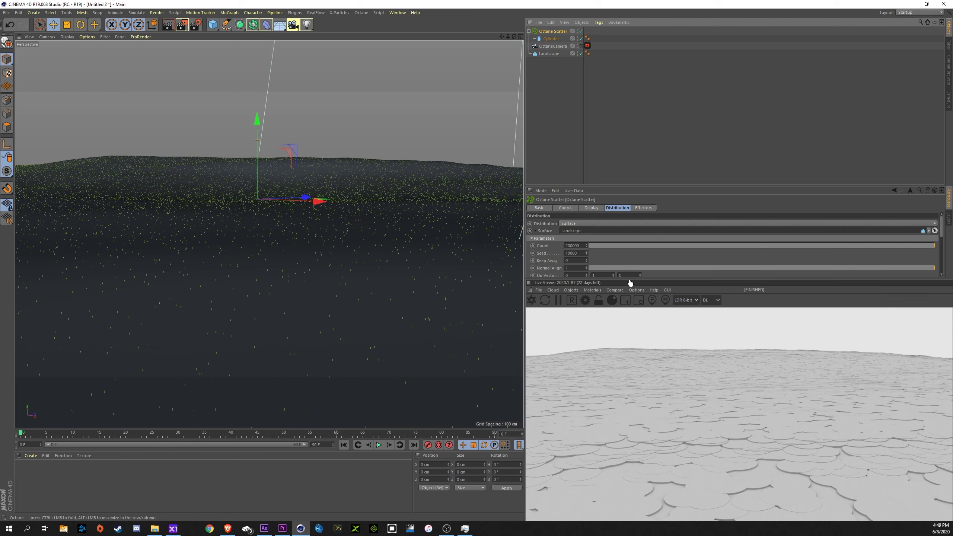
pyautogui.moveTo(647, 185); pyautogui.dragTo(644, 76)
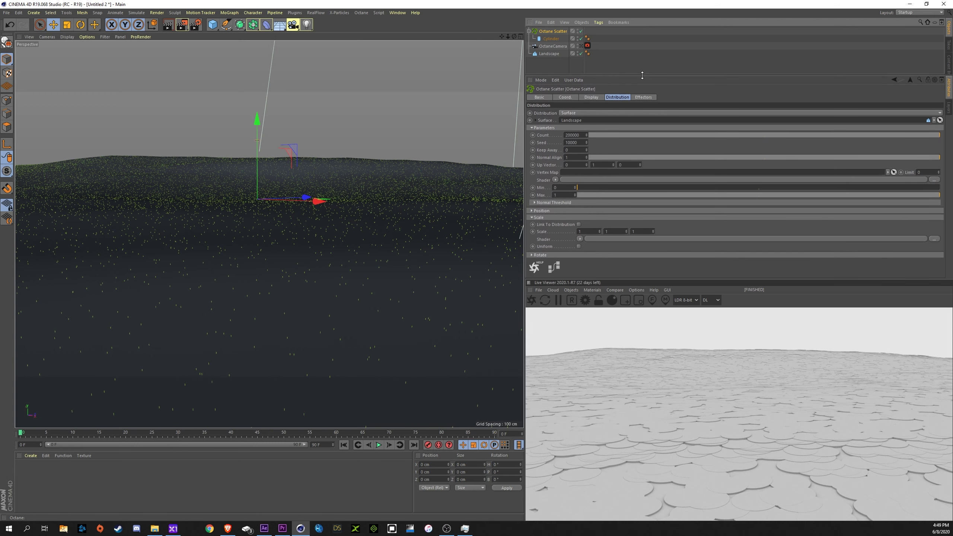
pyautogui.doubleClick(592, 231)
pyautogui.write('0.5')
pyautogui.press('Tab')
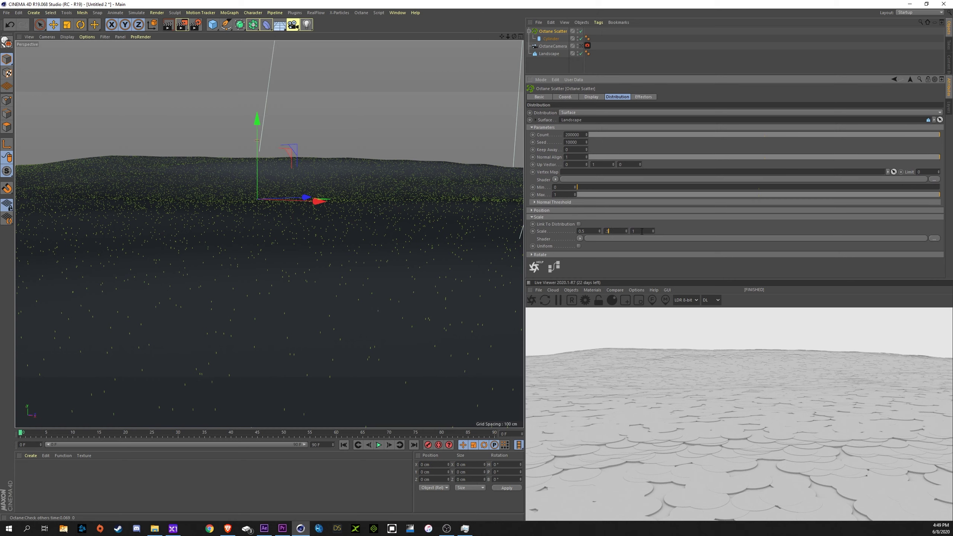
pyautogui.write('0.5')
pyautogui.press('Tab')
pyautogui.write('0.5')
pyautogui.press('Return')
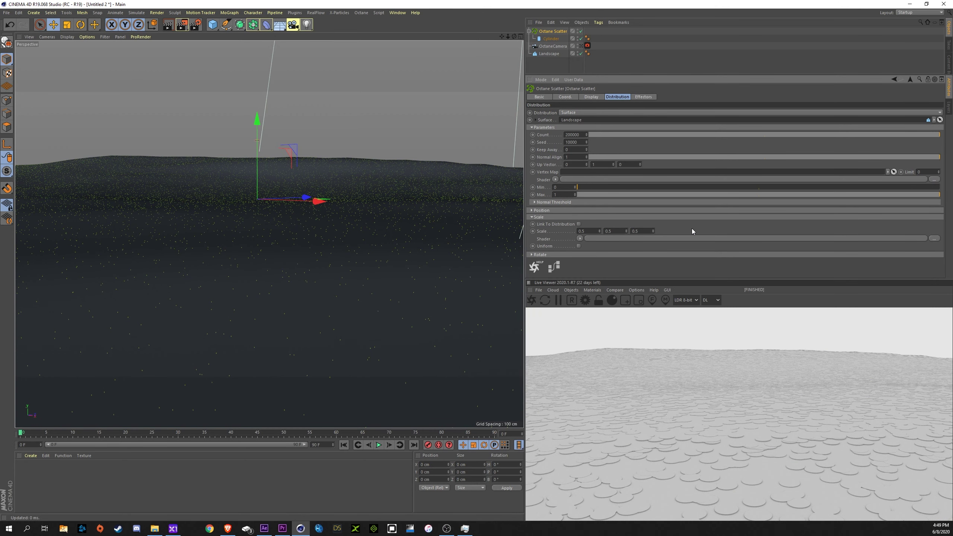
# Download the Gold material from the Octane LiveDB library into the scene.
pyautogui.click(596, 291)
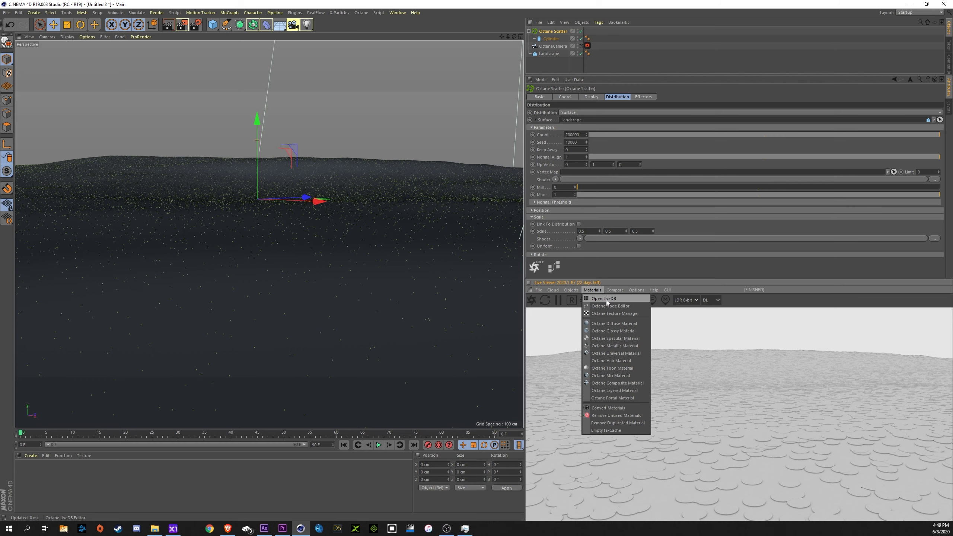
pyautogui.click(606, 300)
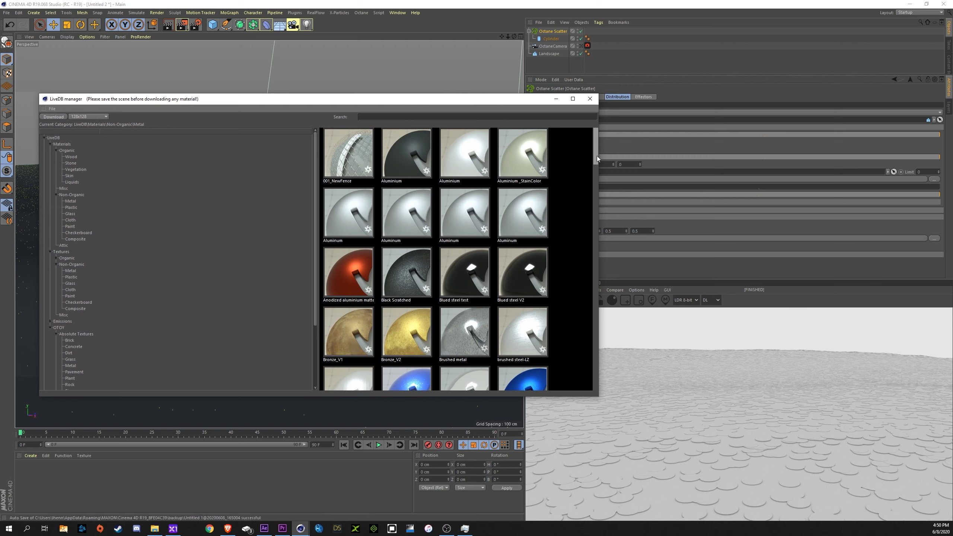
pyautogui.moveTo(597, 156); pyautogui.dragTo(594, 248)
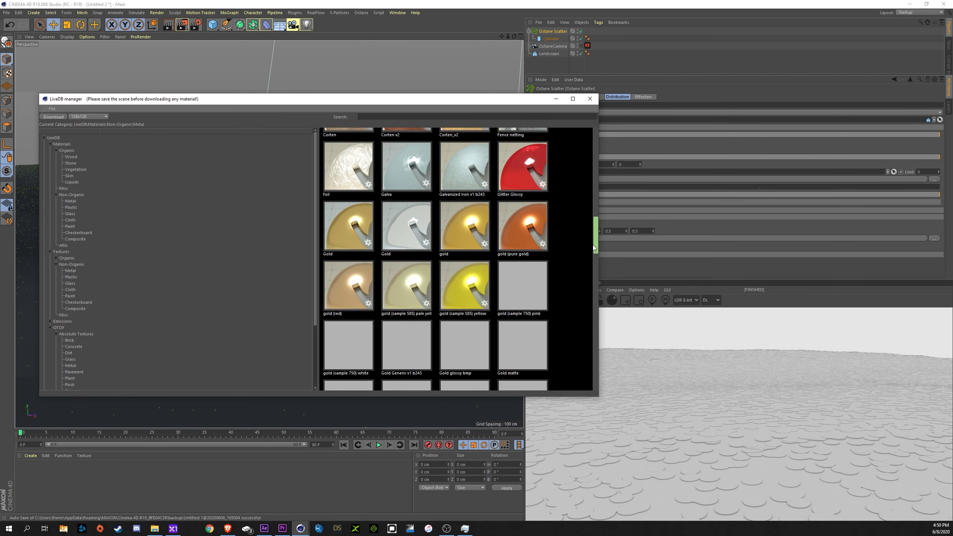
pyautogui.click(342, 233)
pyautogui.click(54, 117)
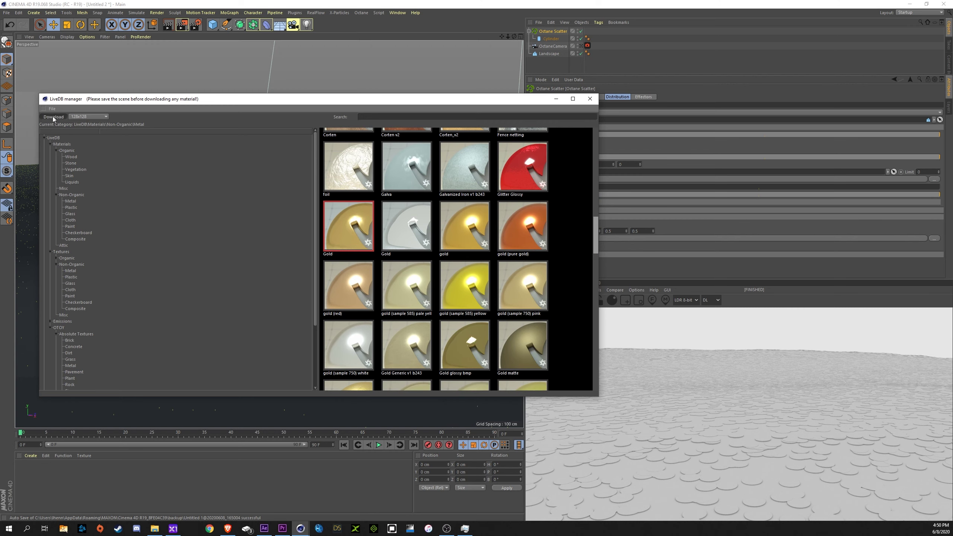
pyautogui.click(590, 99)
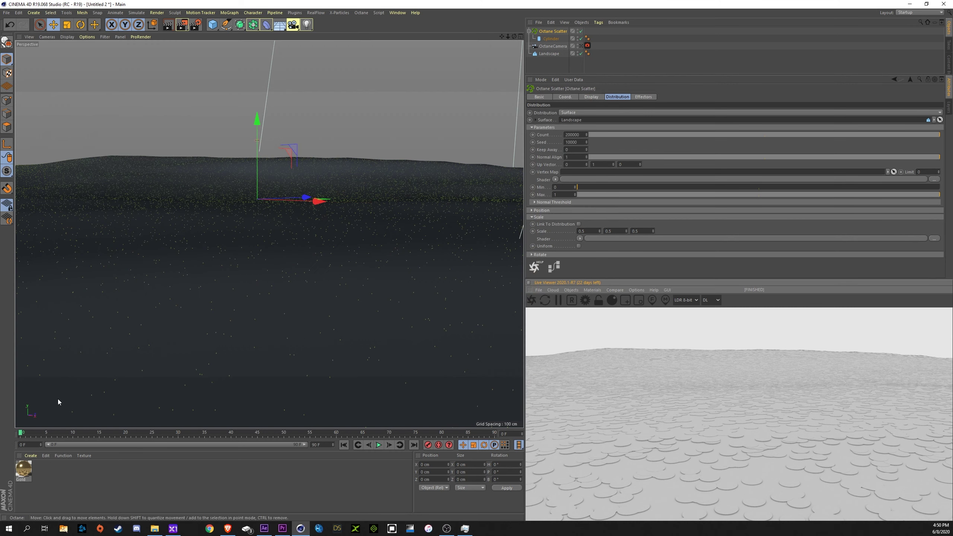
# Duplicate the Gold material and name the copies Landscape and Coin.
pyautogui.moveTo(24, 470); pyautogui.dragTo(40, 470)
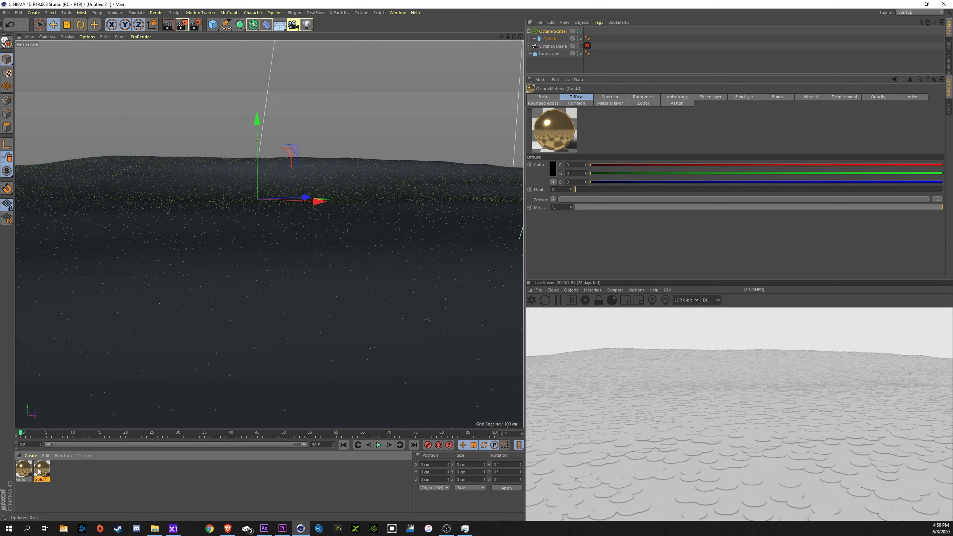
pyautogui.doubleClick(41, 479)
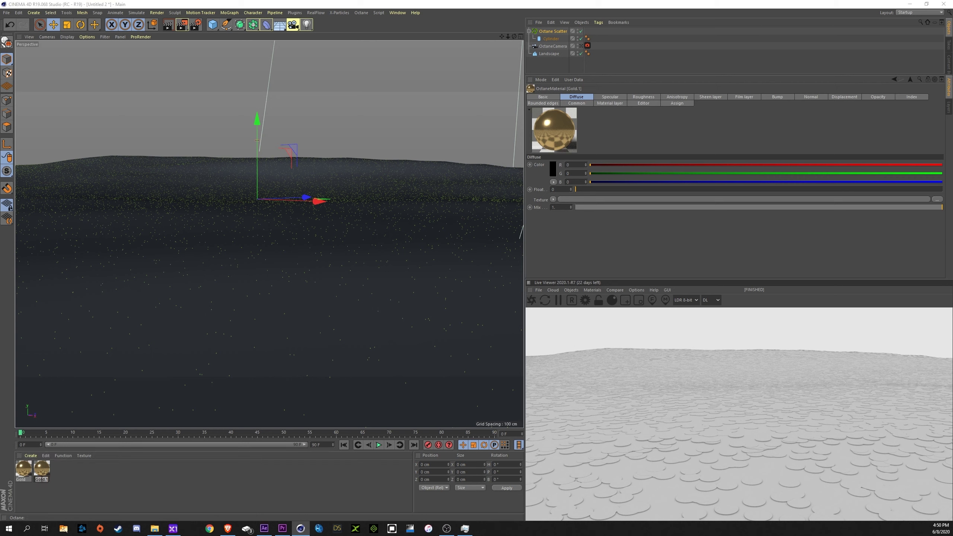
pyautogui.write('Landsca')
pyautogui.press('Return')
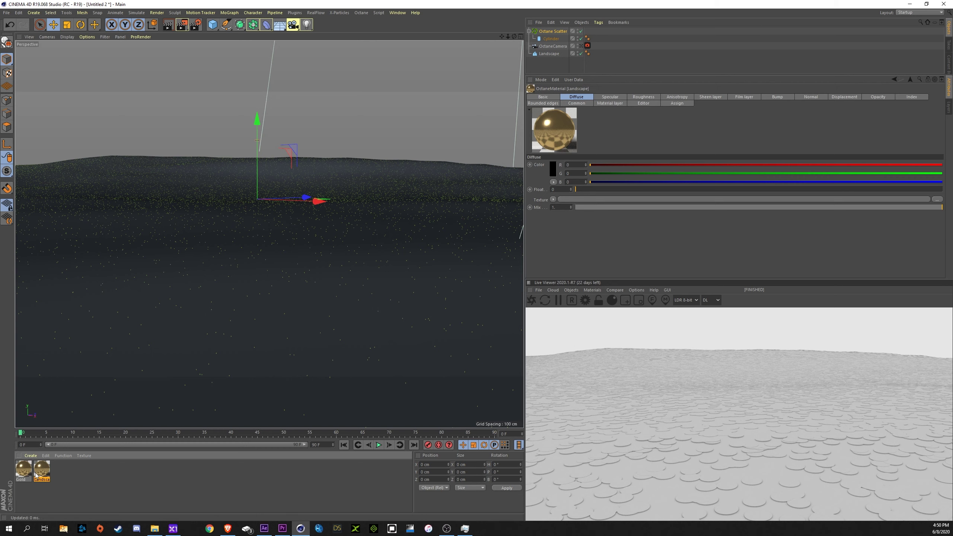
pyautogui.click(23, 470)
pyautogui.write('Co')
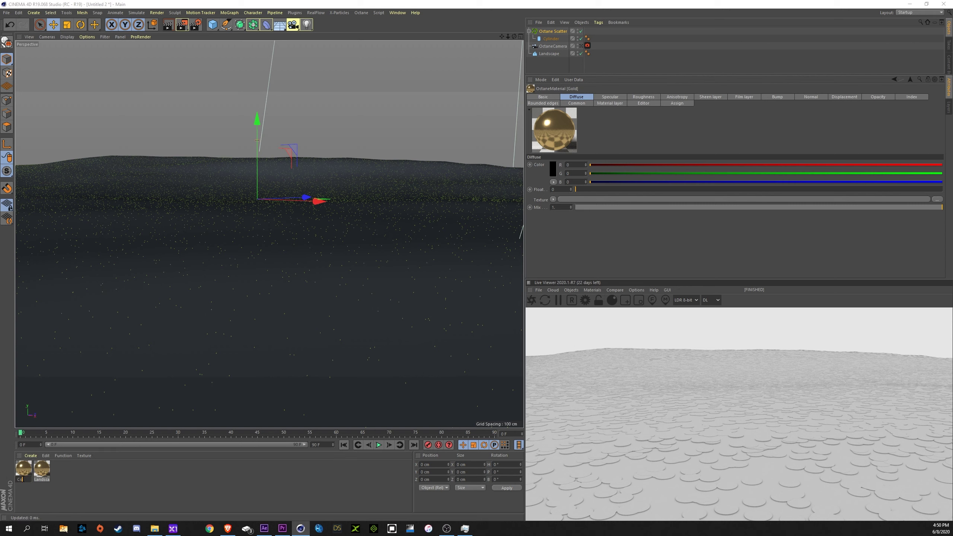
pyautogui.write('in')
pyautogui.press('Return')
# In Coin's node editor, add an Image texture loading CoinNormal and wire it into the material.
pyautogui.doubleClick(23, 470)
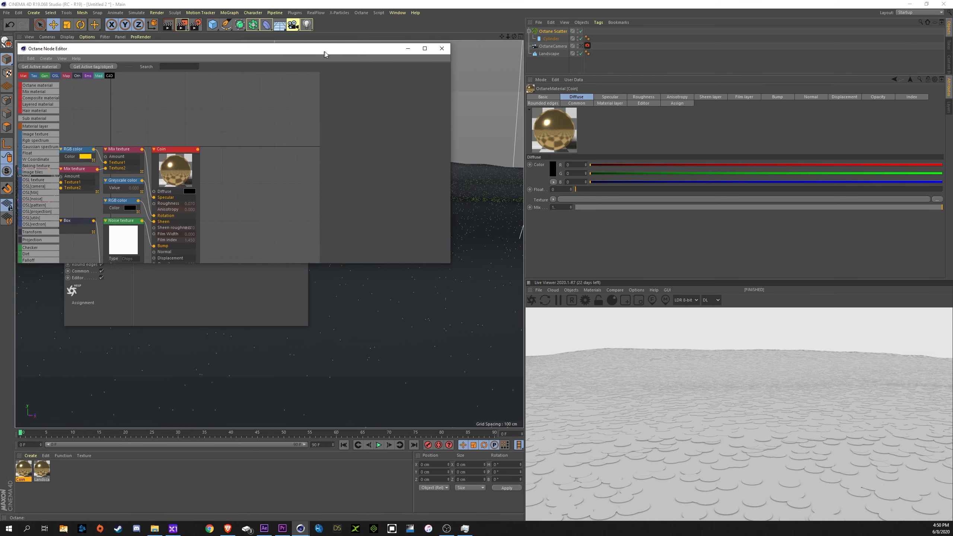
pyautogui.moveTo(458, 265); pyautogui.dragTo(459, 418)
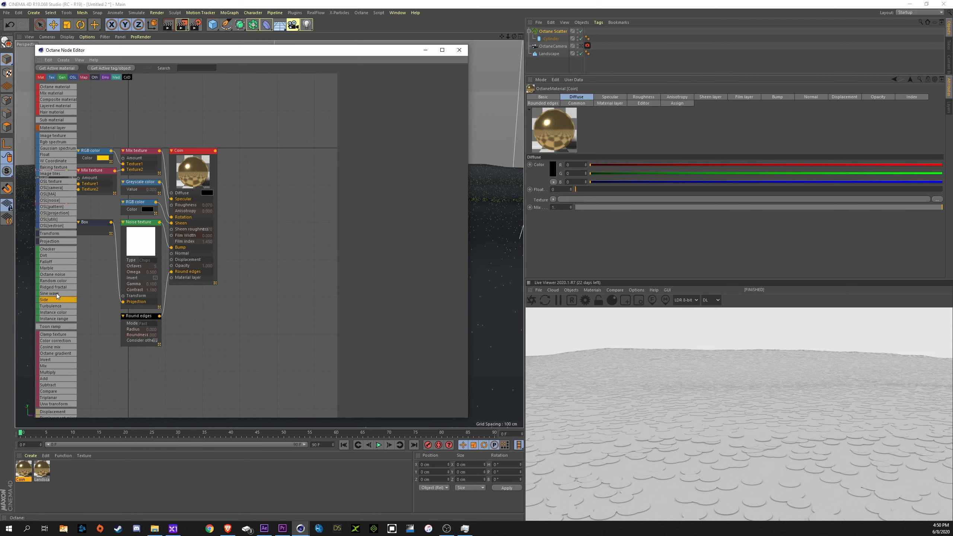
pyautogui.scroll(-2, 47, 249)
pyautogui.scroll(2, 48, 251)
pyautogui.moveTo(56, 135); pyautogui.dragTo(77, 253)
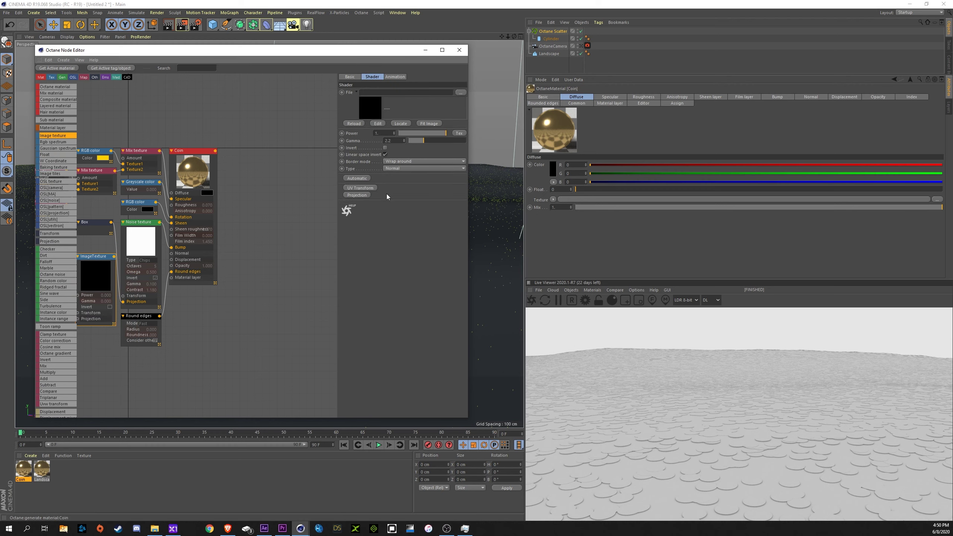
pyautogui.click(461, 93)
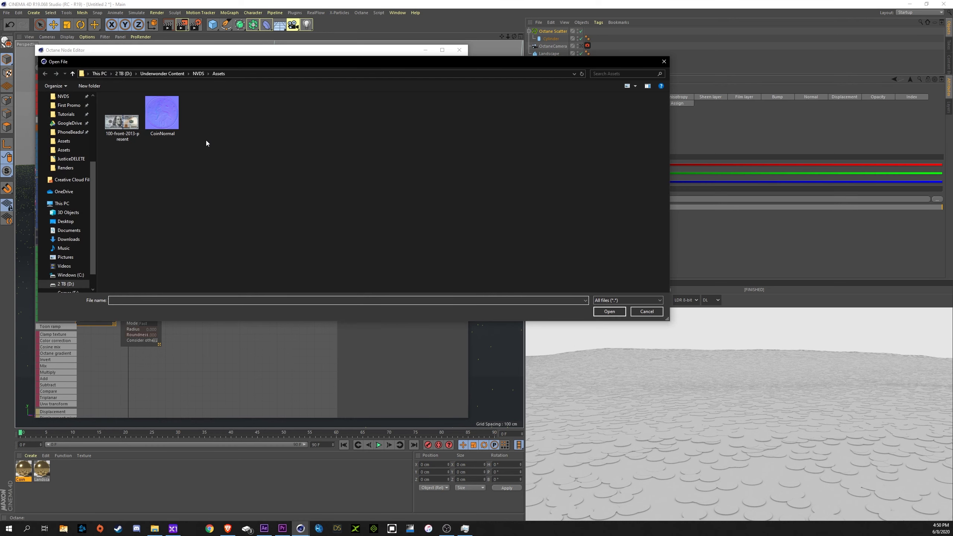
pyautogui.doubleClick(166, 115)
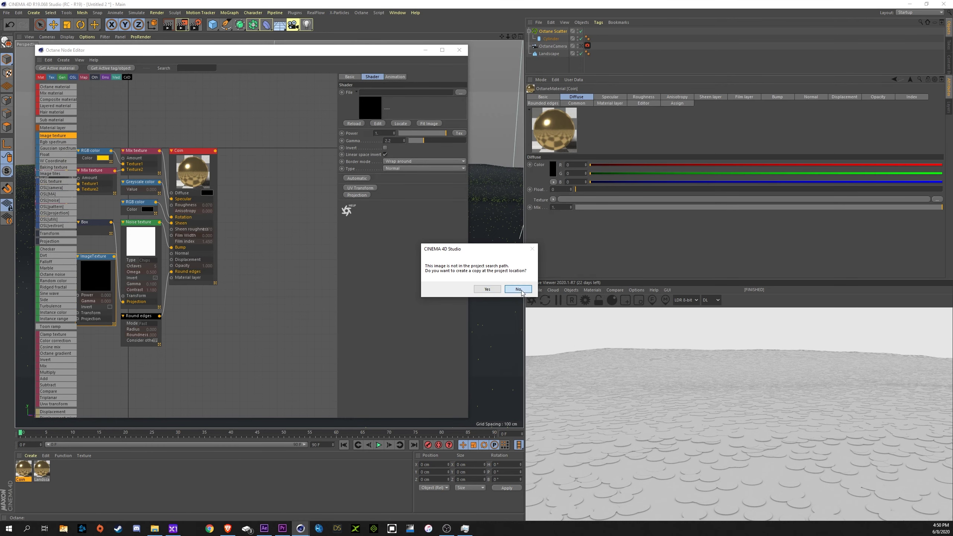
pyautogui.click(487, 289)
pyautogui.moveTo(114, 257); pyautogui.dragTo(172, 253)
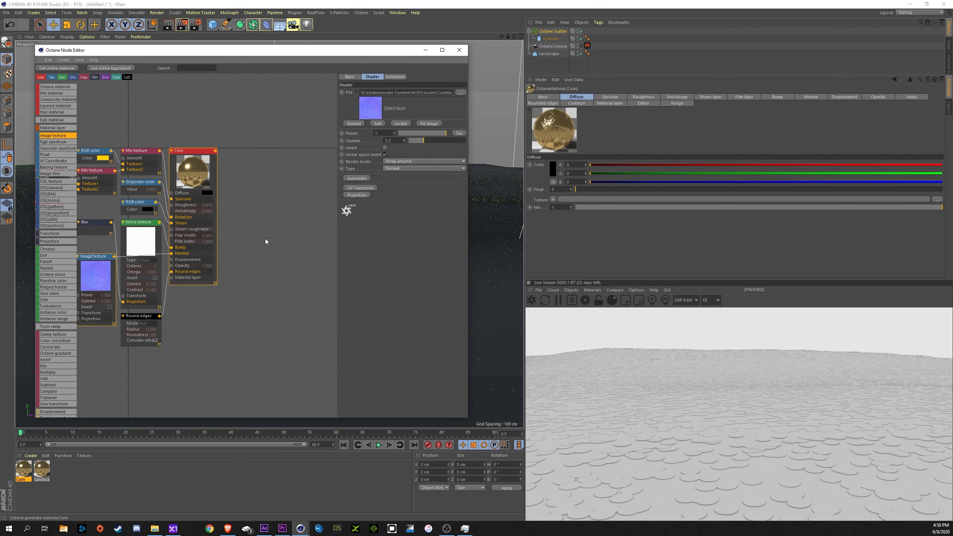
pyautogui.click(460, 49)
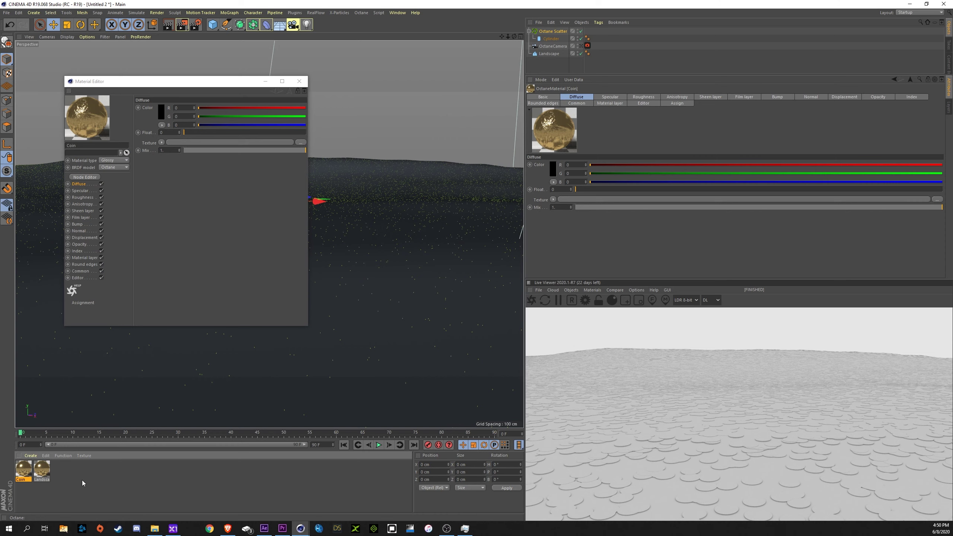
# Assign Coin to the Cylinder and Landscape to the terrain, then set scatter Count to 600000.
pyautogui.moveTo(135, 439); pyautogui.dragTo(555, 39)
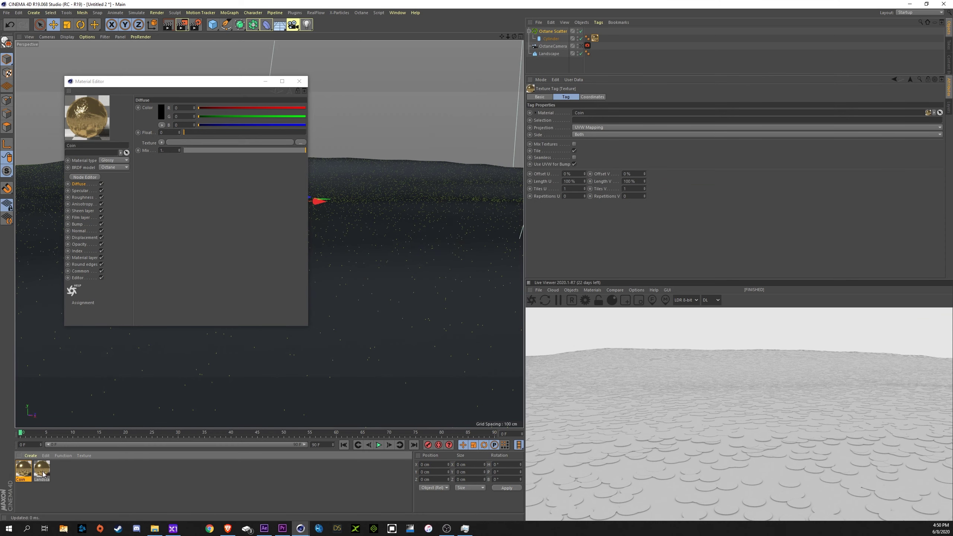
pyautogui.moveTo(535, 81); pyautogui.dragTo(550, 53)
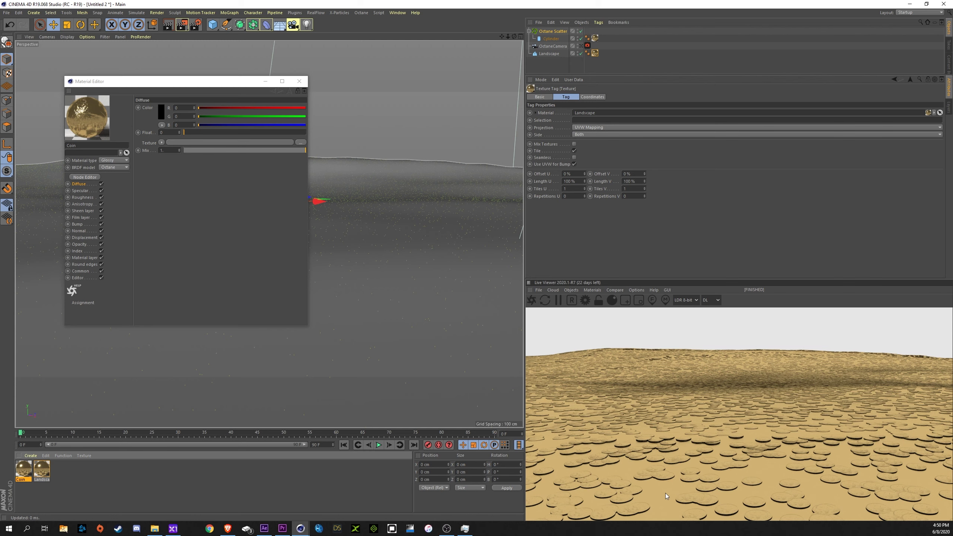
pyautogui.click(553, 31)
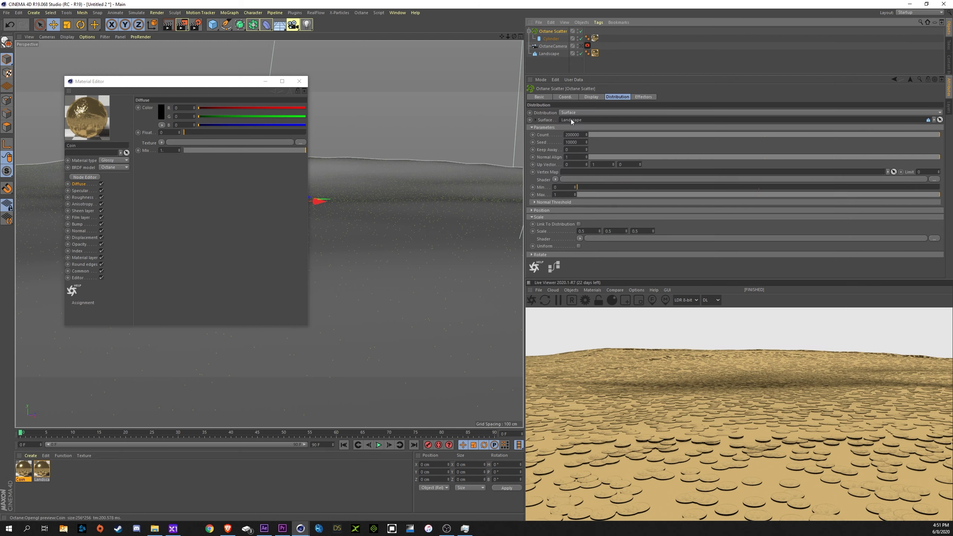
pyautogui.click(568, 135)
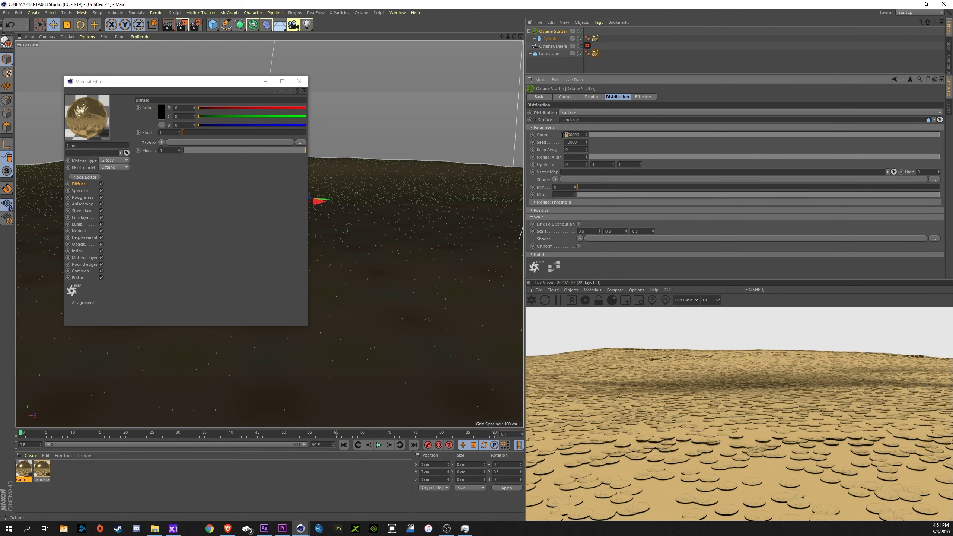
pyautogui.press('Return')
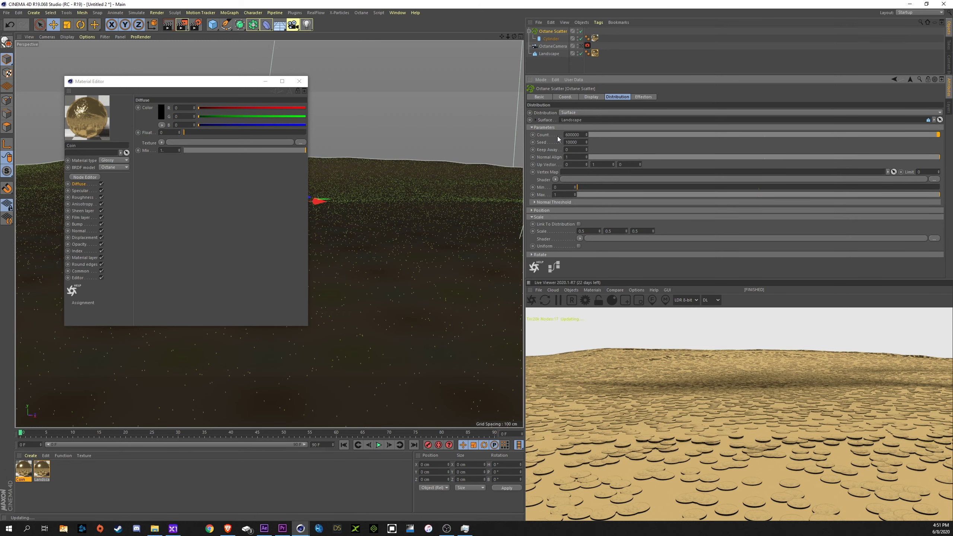
pyautogui.click(201, 13)
pyautogui.moveTo(230, 12)
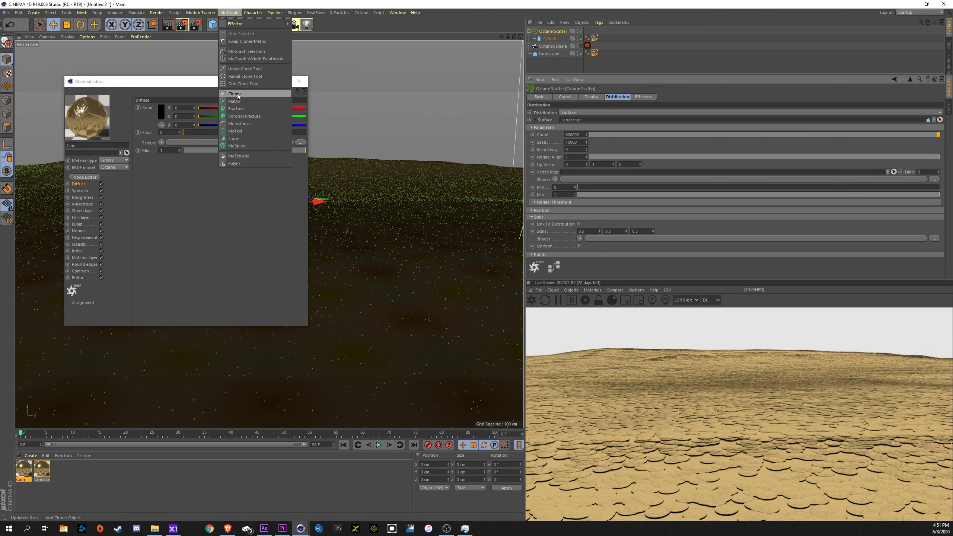
pyautogui.click(228, 15)
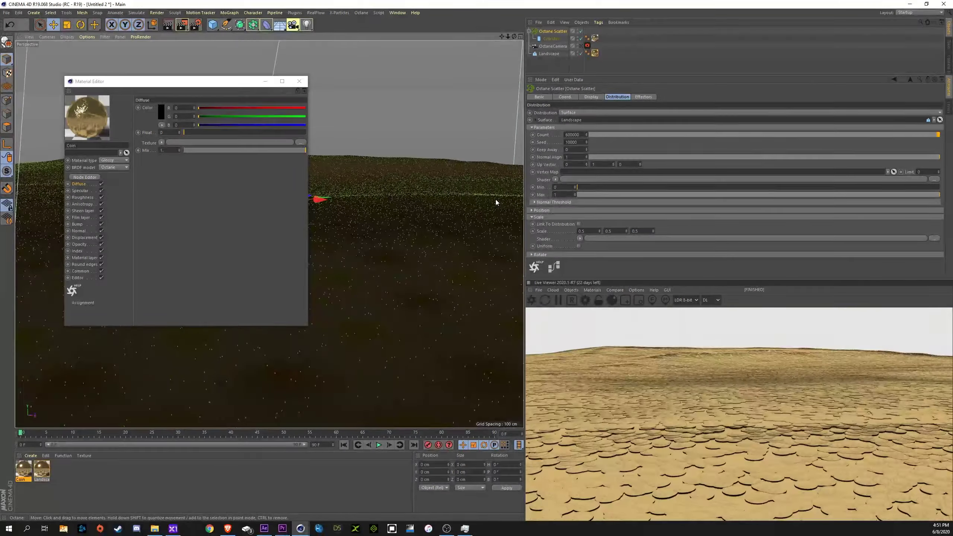
# Add a MoGraph Random effector with position randomness 0 cm X, 1 cm Y, 0 cm Z.
pyautogui.click(299, 81)
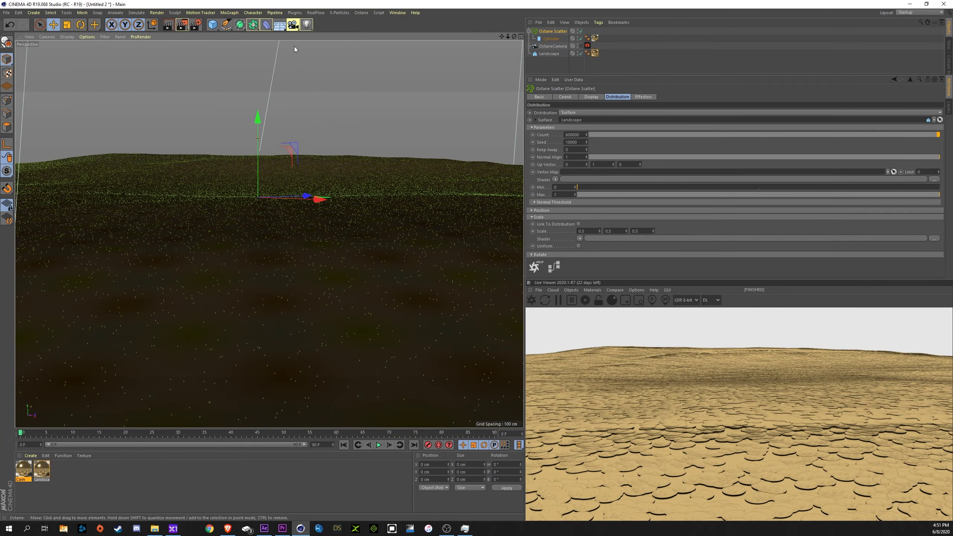
pyautogui.click(230, 12)
pyautogui.moveTo(238, 25)
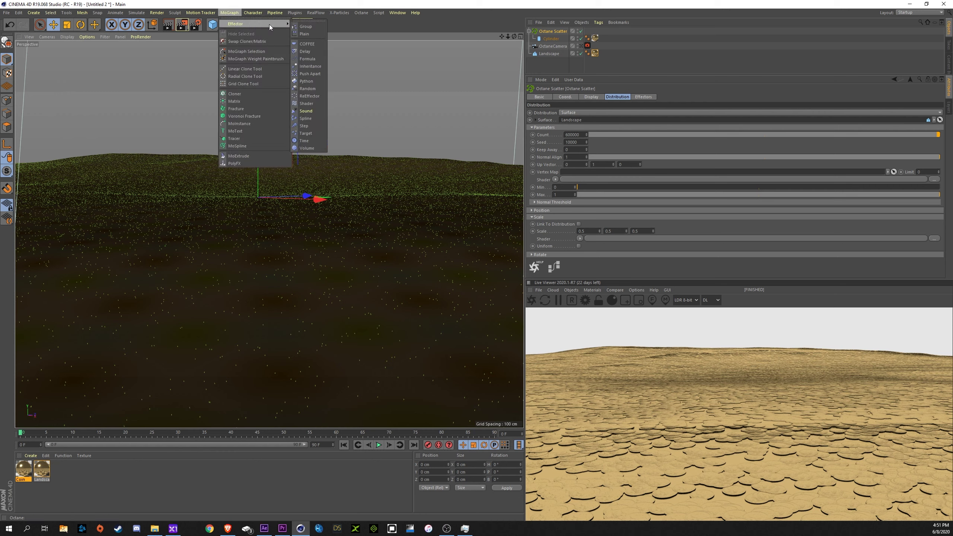
pyautogui.click(312, 89)
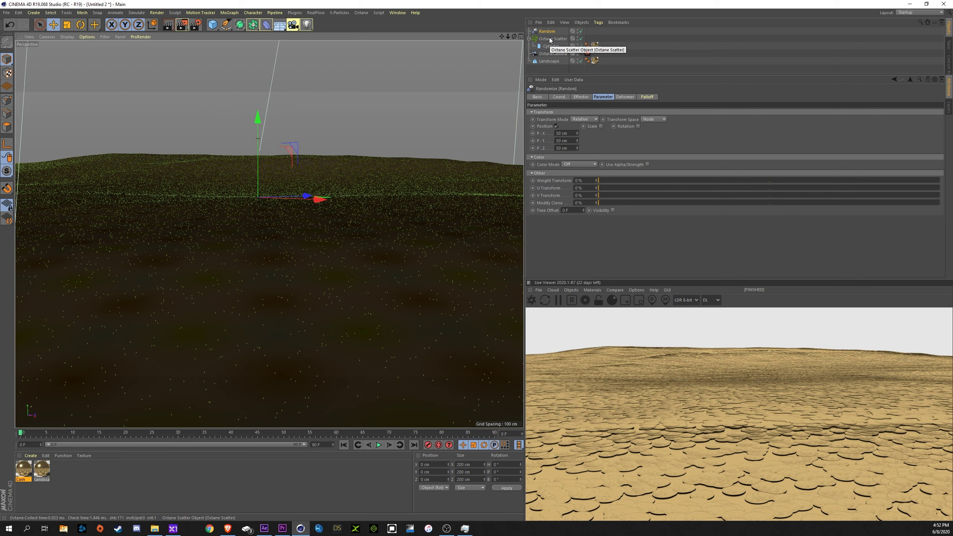
pyautogui.click(603, 97)
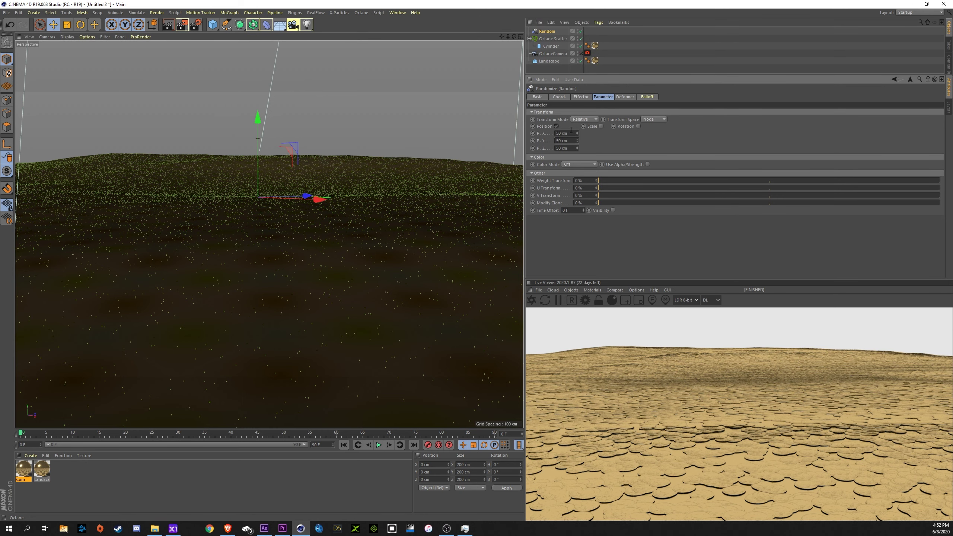
pyautogui.moveTo(572, 133); pyautogui.dragTo(525, 137)
pyautogui.write('0')
pyautogui.write('0')
pyautogui.write('1')
pyautogui.press('Return')
# Link the Random effector into the Octane Scatter's effector list.
pyautogui.click(552, 38)
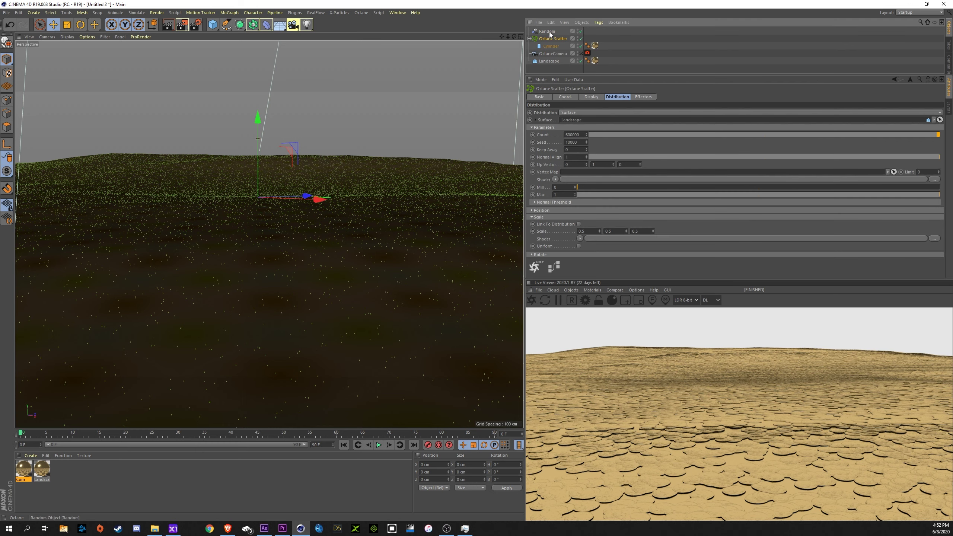
pyautogui.click(643, 96)
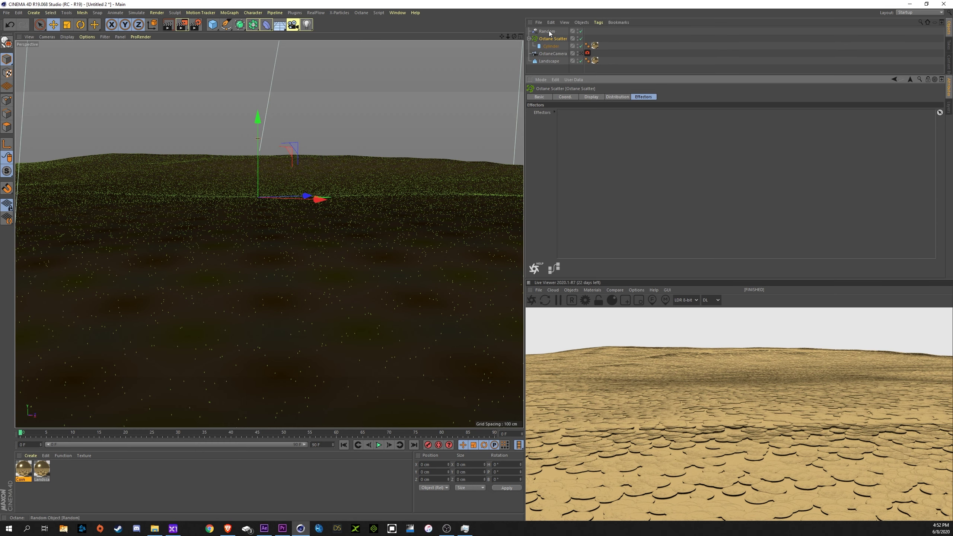
pyautogui.moveTo(547, 31); pyautogui.dragTo(582, 120)
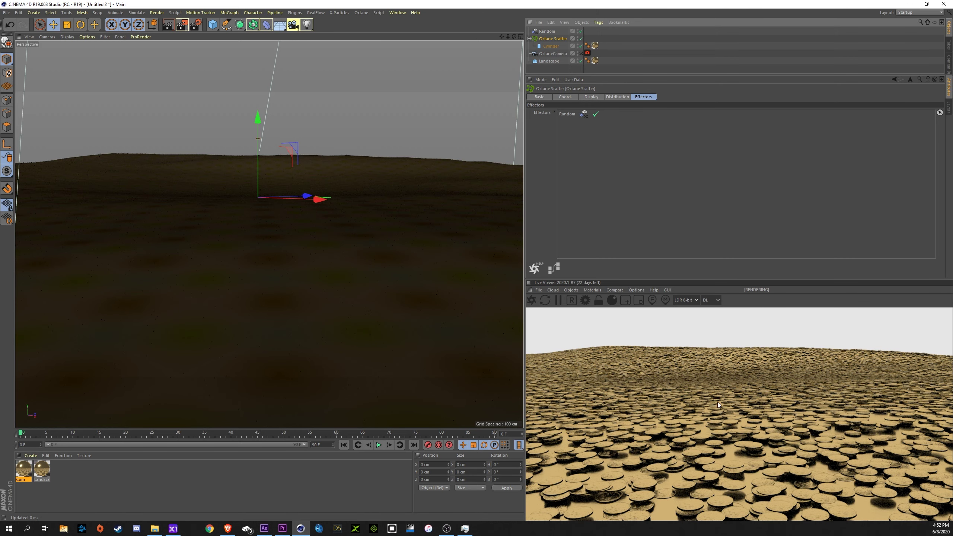
# Set the Random effector's P.Y to 0.5 cm and enable rotation with R.P at 5°.
pyautogui.click(547, 31)
pyautogui.click(602, 98)
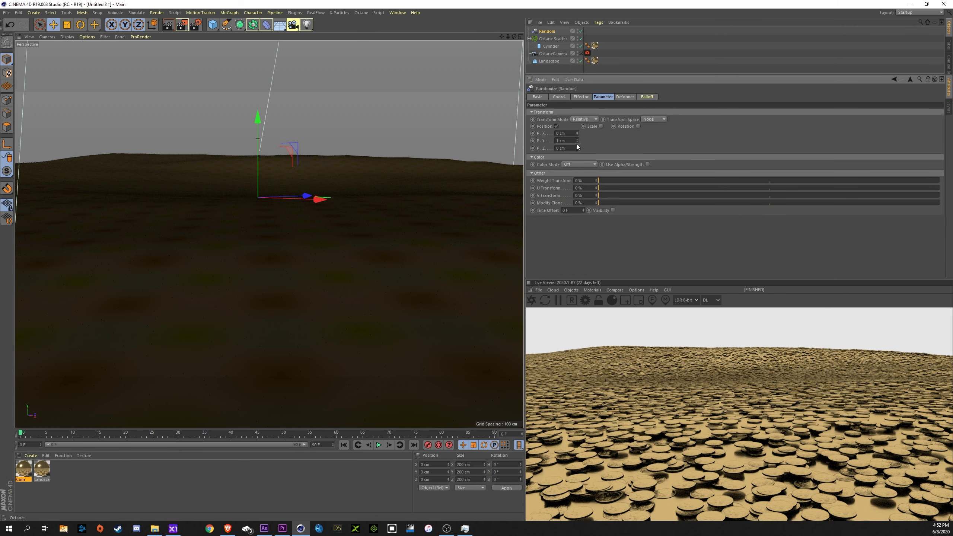
pyautogui.press('BackSpace')
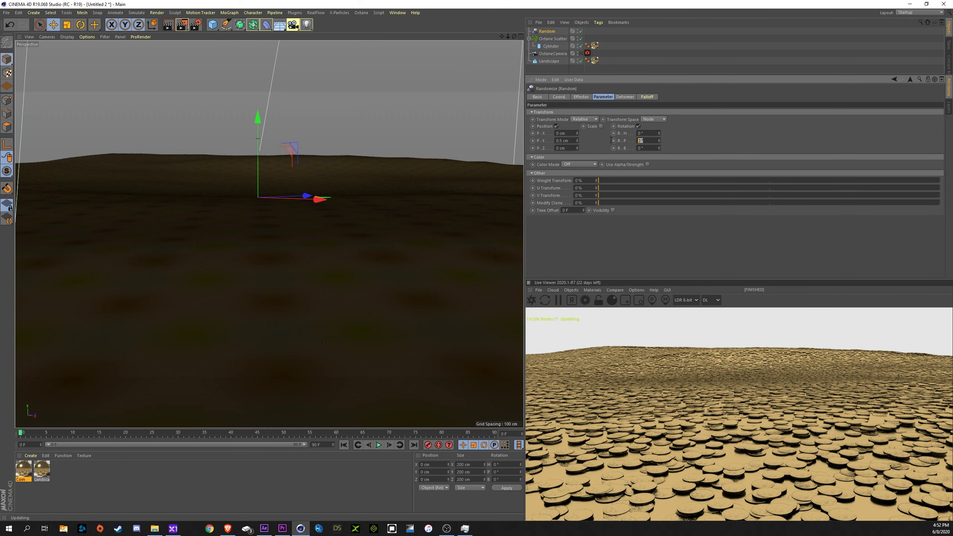
pyautogui.write('5')
pyautogui.press('Return')
pyautogui.click(642, 141)
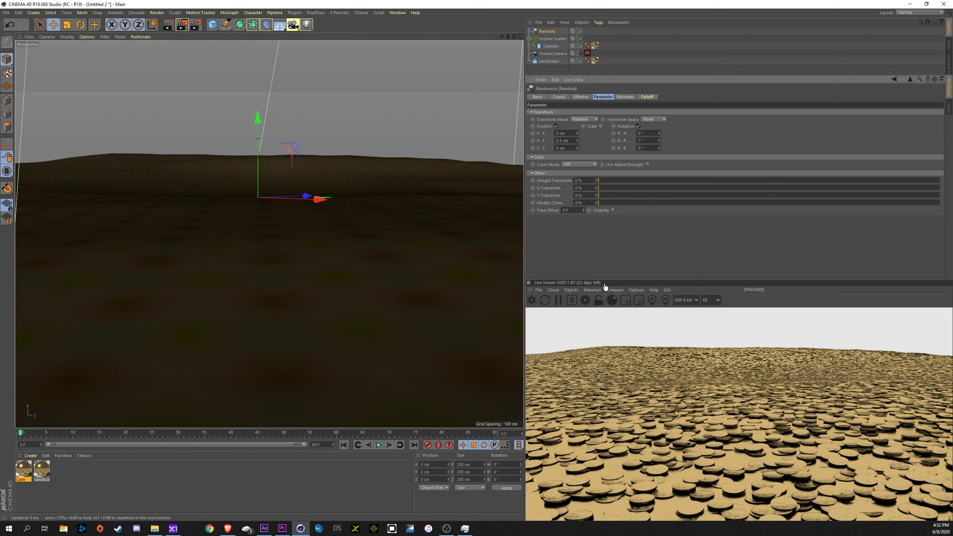
# Add an Hdri Environment sky with an HDRI Link tag wired into its ImageTexture File slot.
pyautogui.click(572, 289)
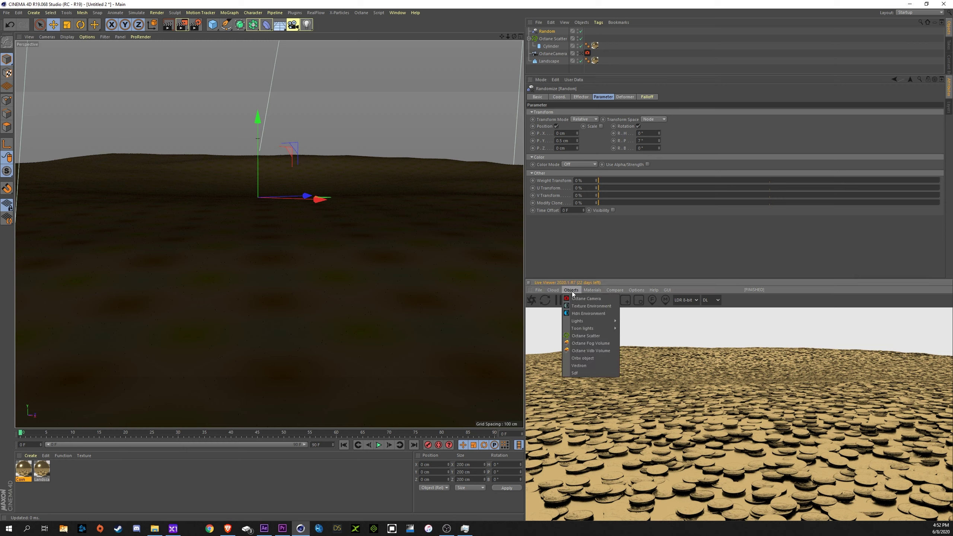
pyautogui.moveTo(587, 320)
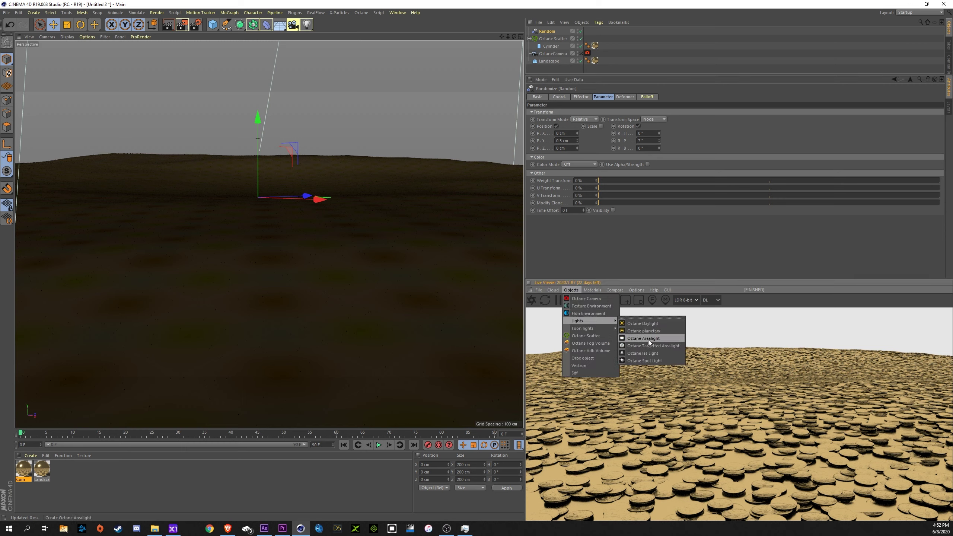
pyautogui.click(581, 313)
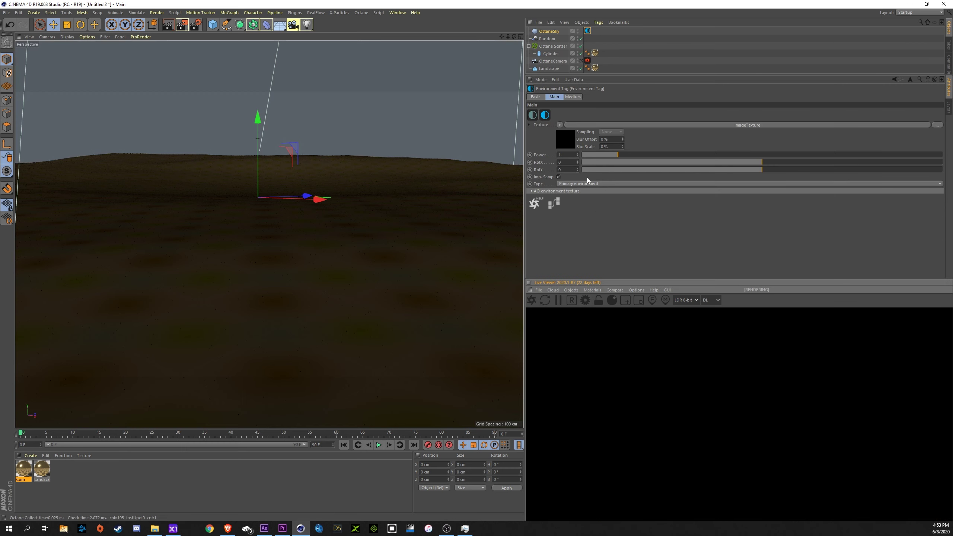
pyautogui.rightClick(556, 32)
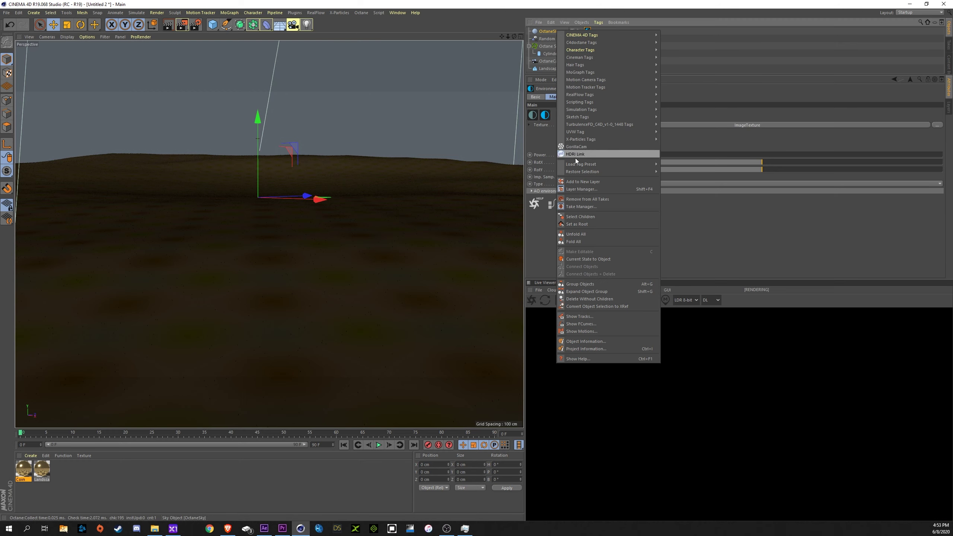
pyautogui.click(587, 155)
pyautogui.click(595, 31)
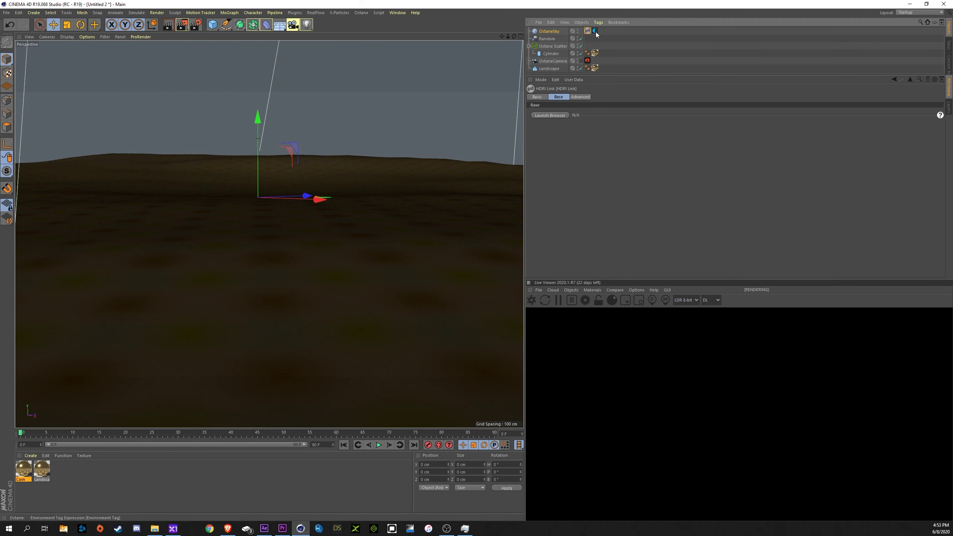
pyautogui.click(559, 135)
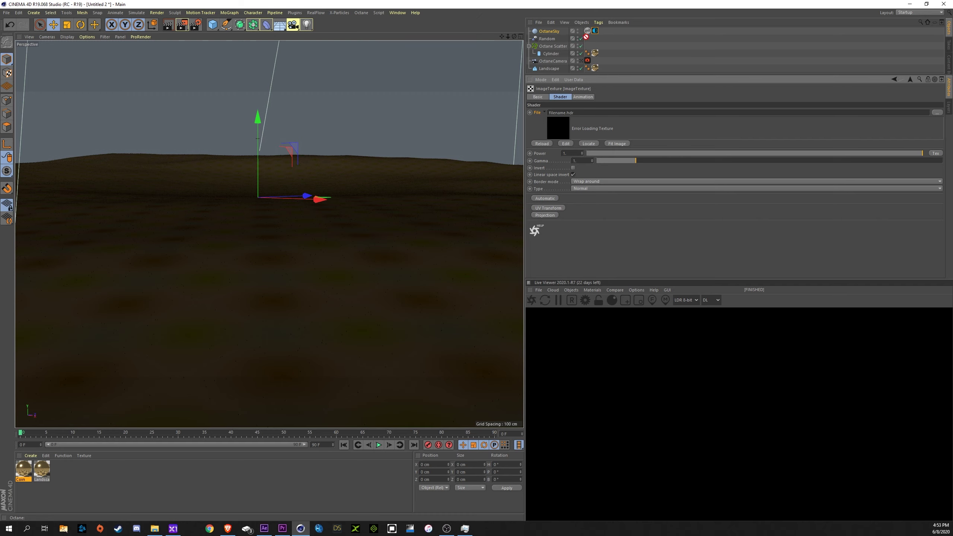
pyautogui.moveTo(587, 36); pyautogui.dragTo(601, 113)
# Choose a GSG Pro Studios Metal HDRI for the sky lighting.
pyautogui.click(587, 30)
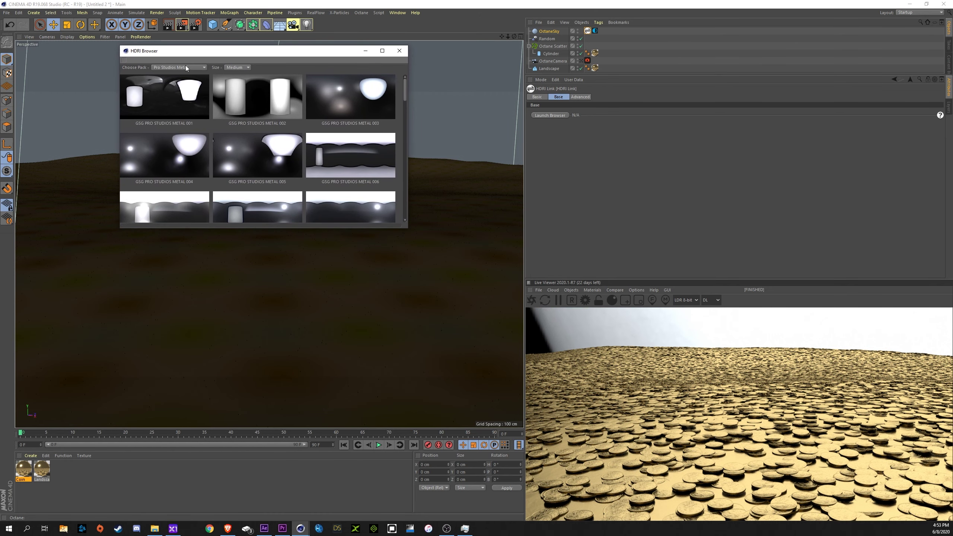
pyautogui.click(188, 93)
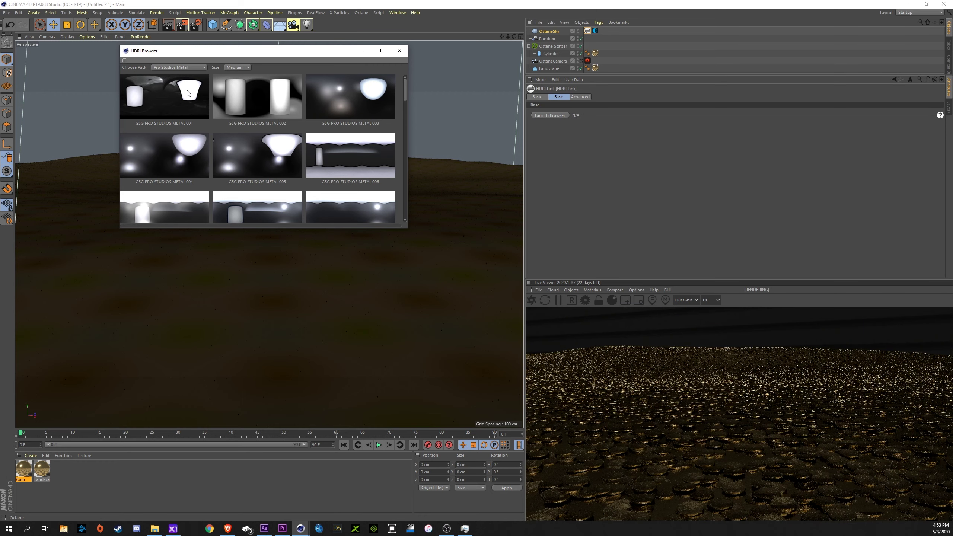
pyautogui.click(400, 52)
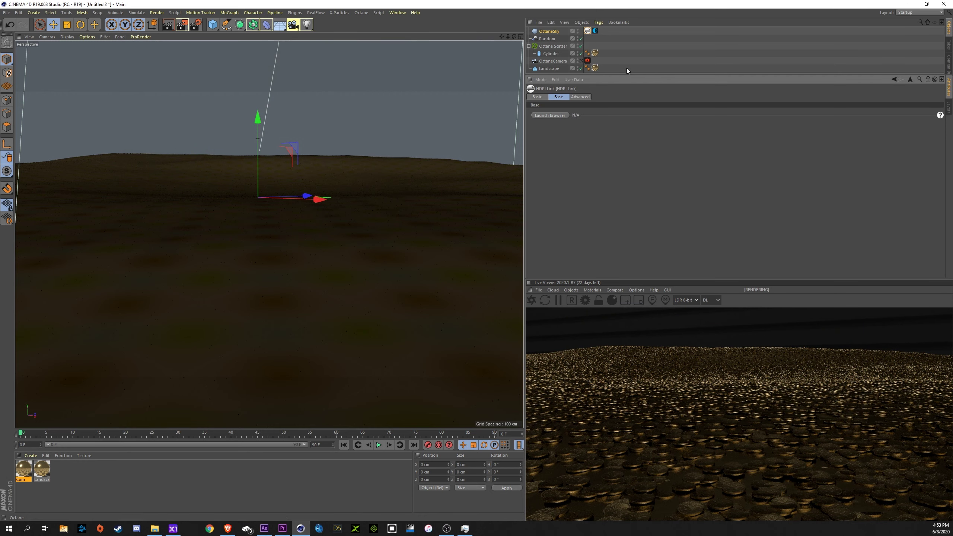
pyautogui.click(595, 31)
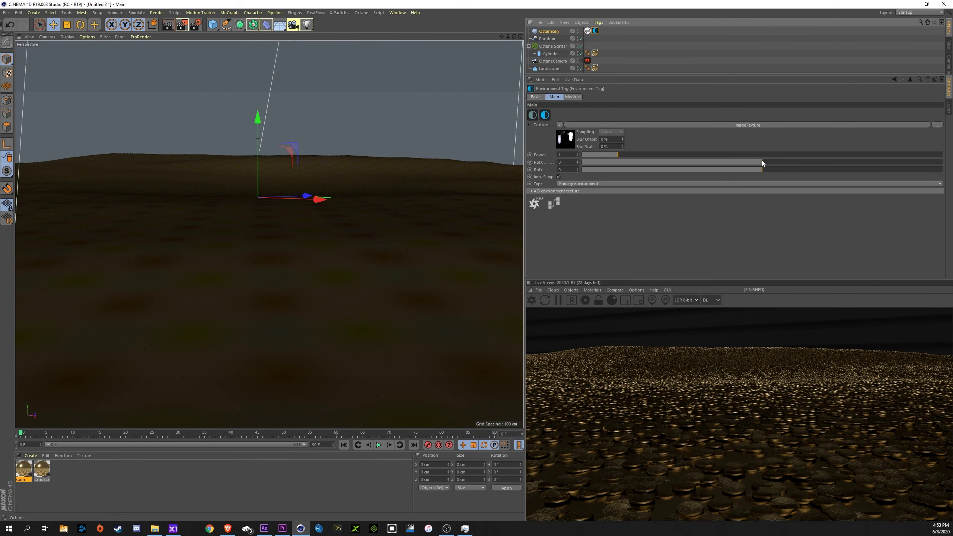
# Rotate the lighting HDRI and add a second Hdri Environment set to Visible environment.
pyautogui.moveTo(763, 162); pyautogui.dragTo(712, 160)
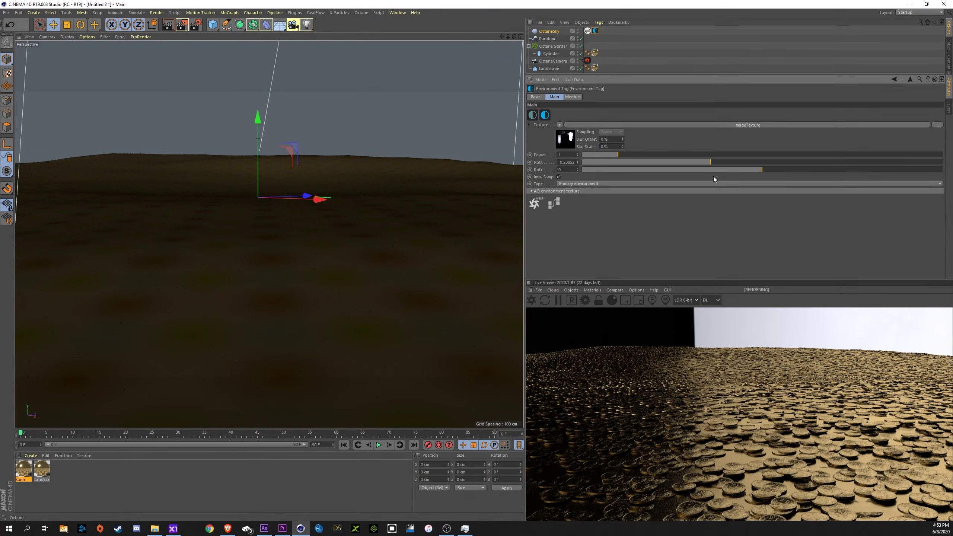
pyautogui.click(572, 290)
pyautogui.click(585, 306)
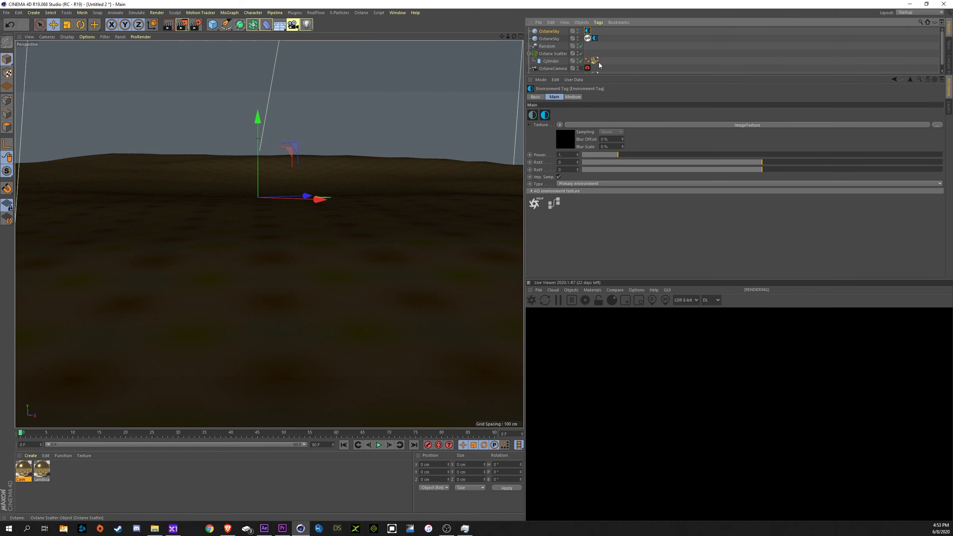
pyautogui.click(597, 184)
pyautogui.click(597, 198)
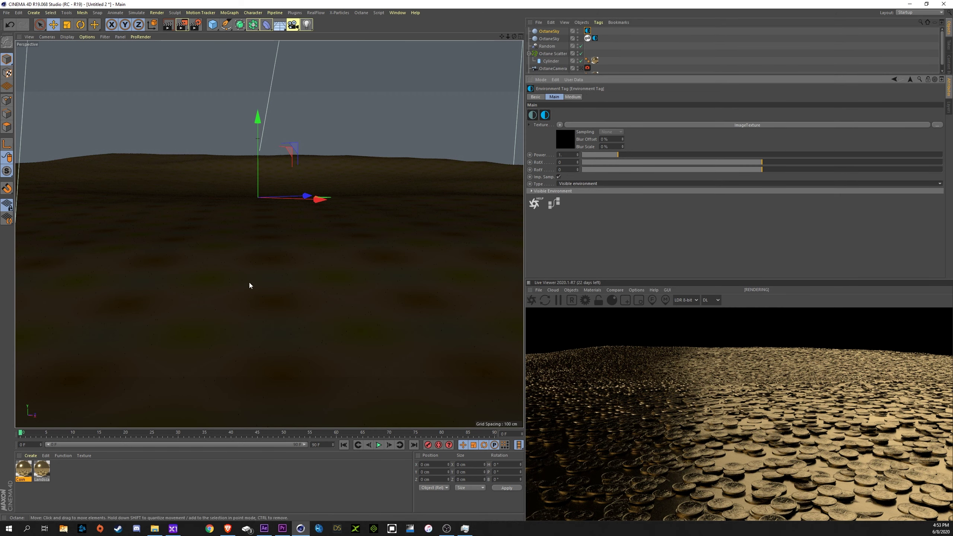
# View the scene through the OctaneCamera, showing the coins against a black background.
pyautogui.keyDown('alt'); pyautogui.moveTo(215, 281); pyautogui.dragTo(220, 270); pyautogui.keyUp('alt')
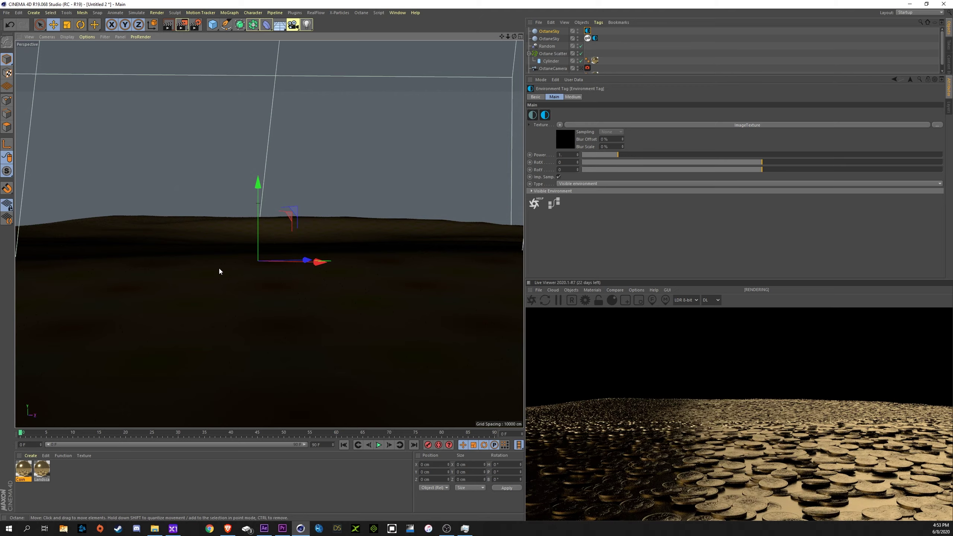
pyautogui.click(582, 68)
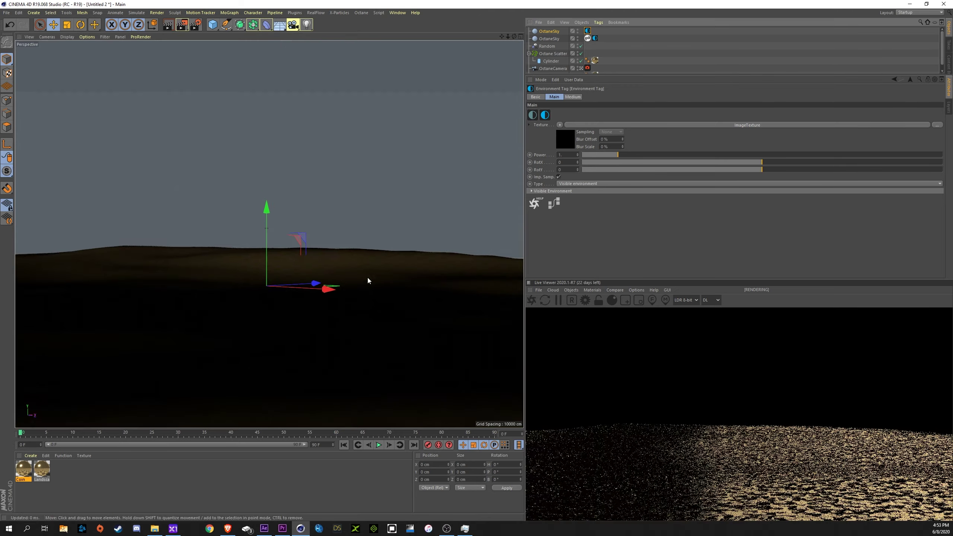
pyautogui.keyDown('alt'); pyautogui.moveTo(317, 305); pyautogui.dragTo(315, 266); pyautogui.keyUp('alt')
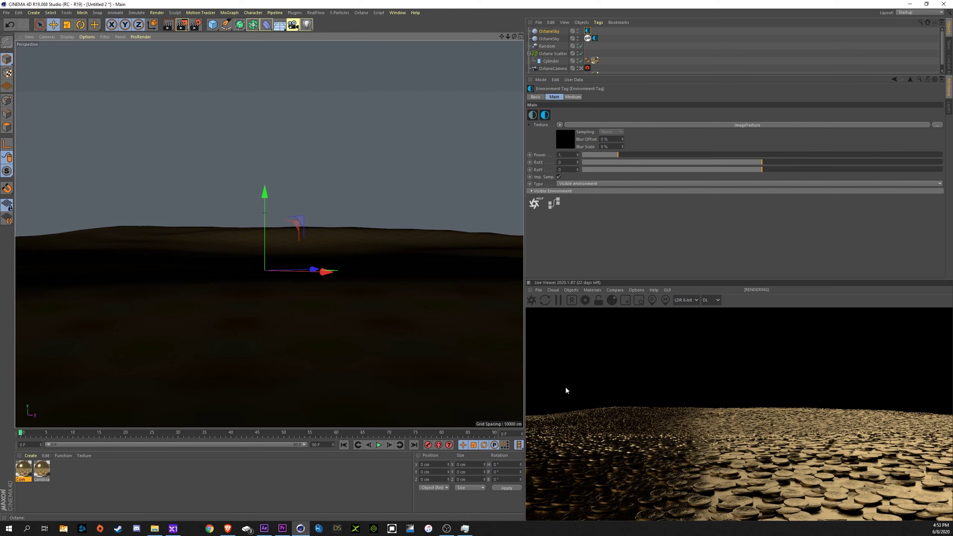
pyautogui.click(212, 25)
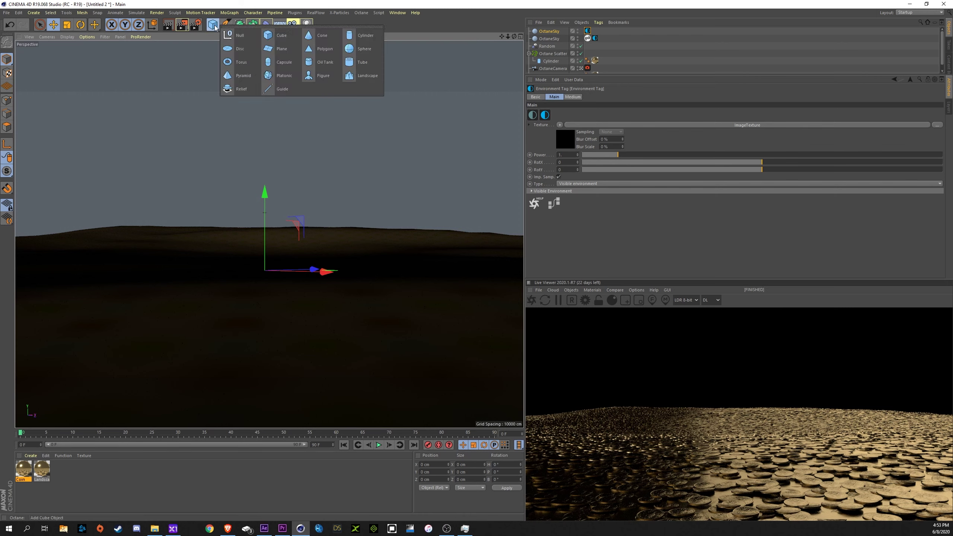
# Add a Landscape object and move it back along Z behind the coins.
pyautogui.click(367, 76)
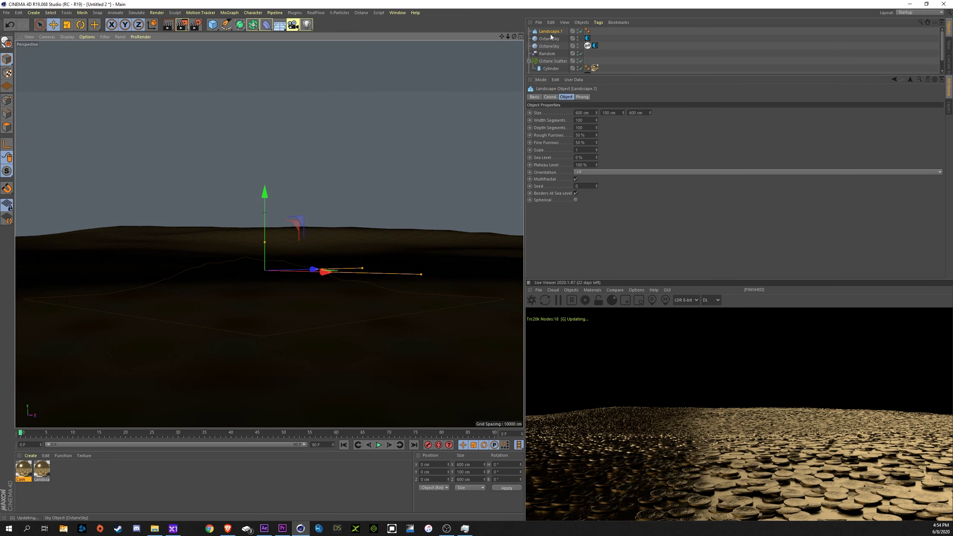
pyautogui.scroll(-2, 552, 49)
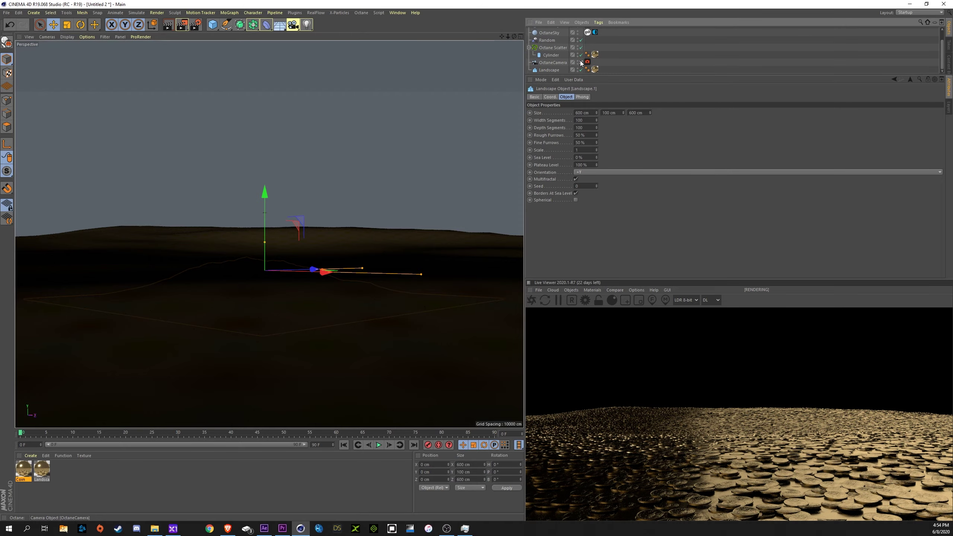
pyautogui.moveTo(635, 76); pyautogui.dragTo(600, 145)
pyautogui.press('o')
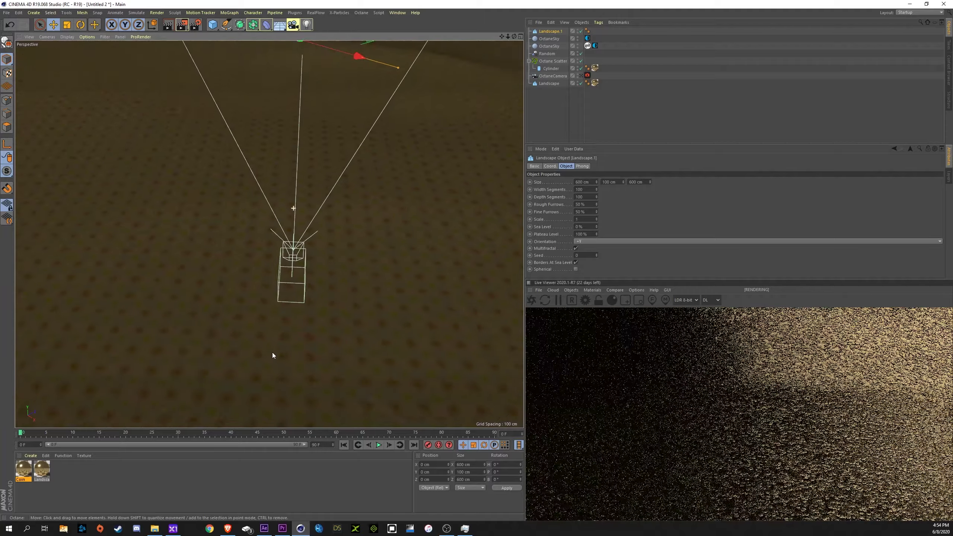
pyautogui.scroll(-10, 274, 196)
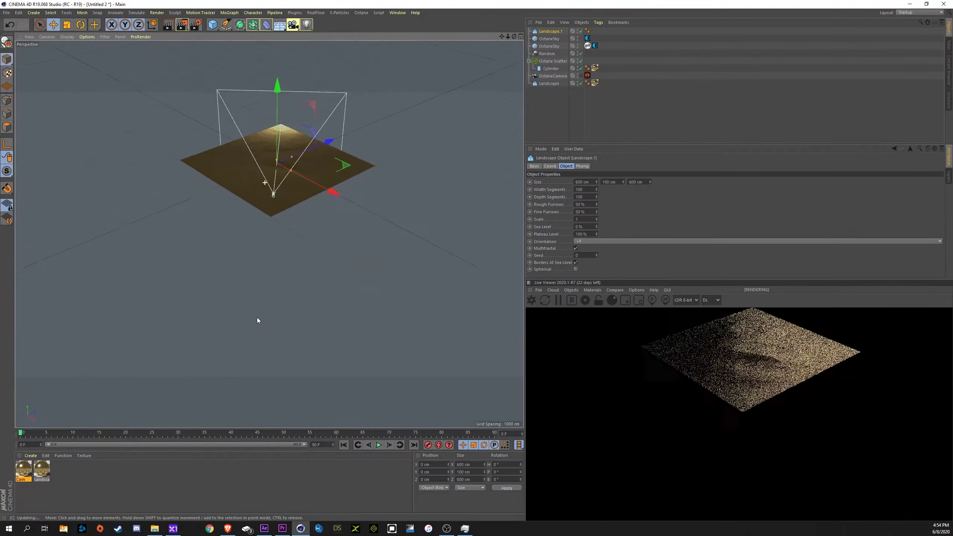
pyautogui.moveTo(259, 359); pyautogui.dragTo(410, 250)
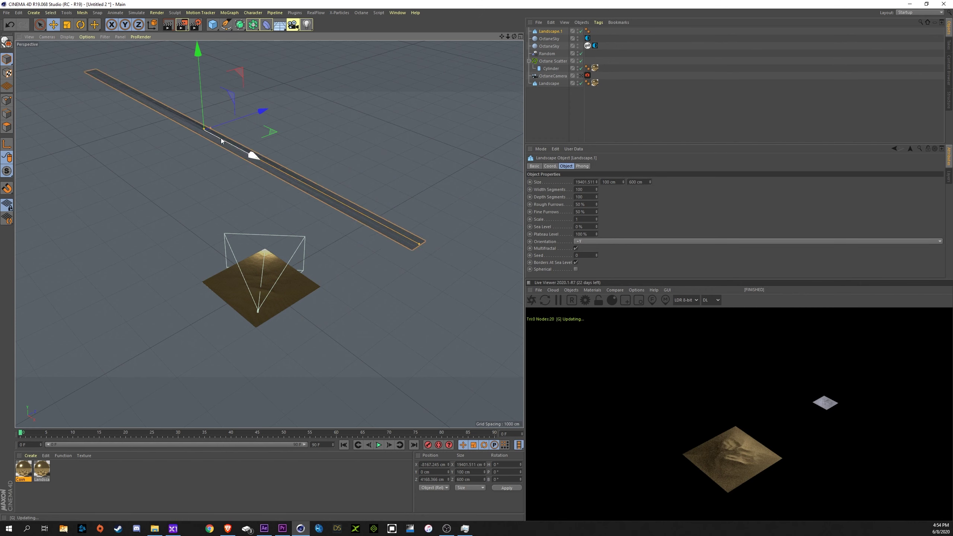
# Stretch the landscape into a large plane with Size Y 1000, then 5000 cm.
pyautogui.moveTo(211, 128); pyautogui.dragTo(370, 83)
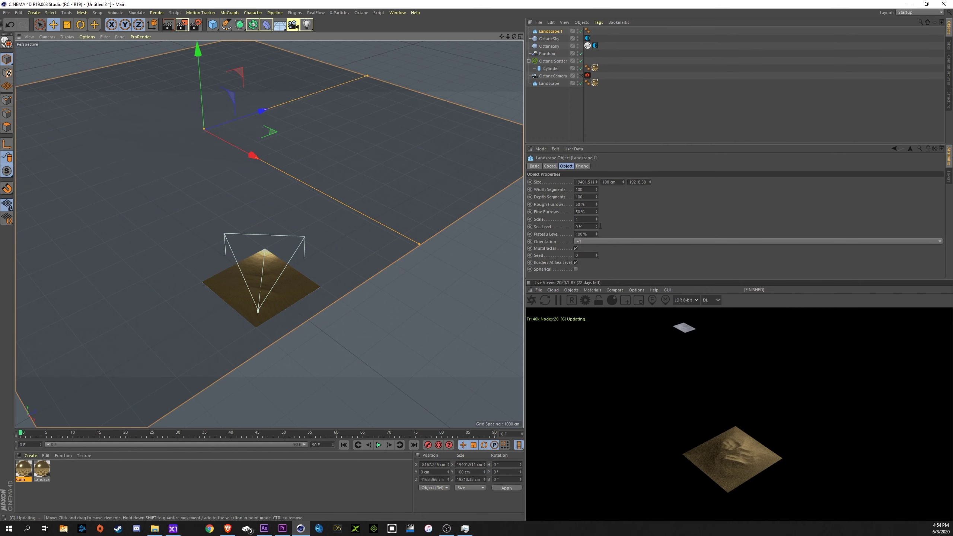
pyautogui.click(607, 181)
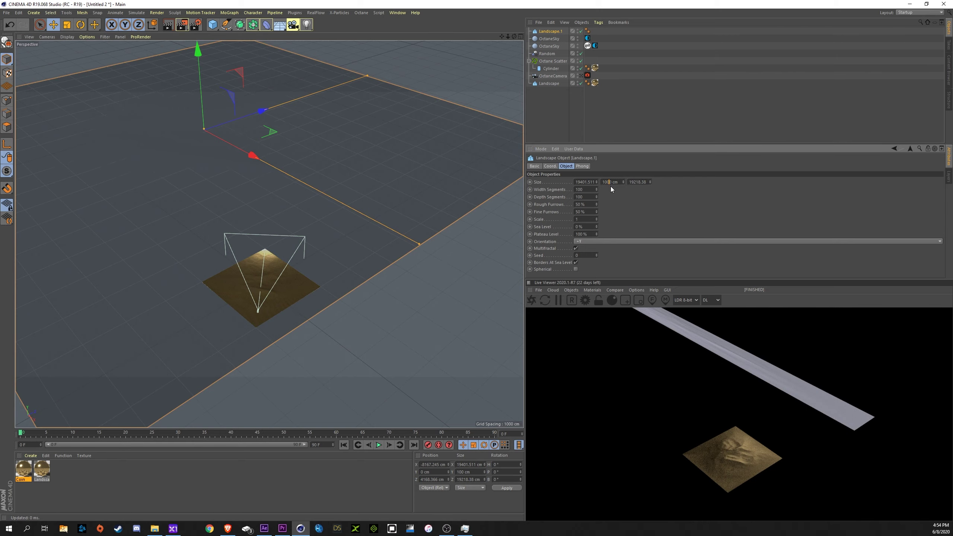
pyautogui.press('Return')
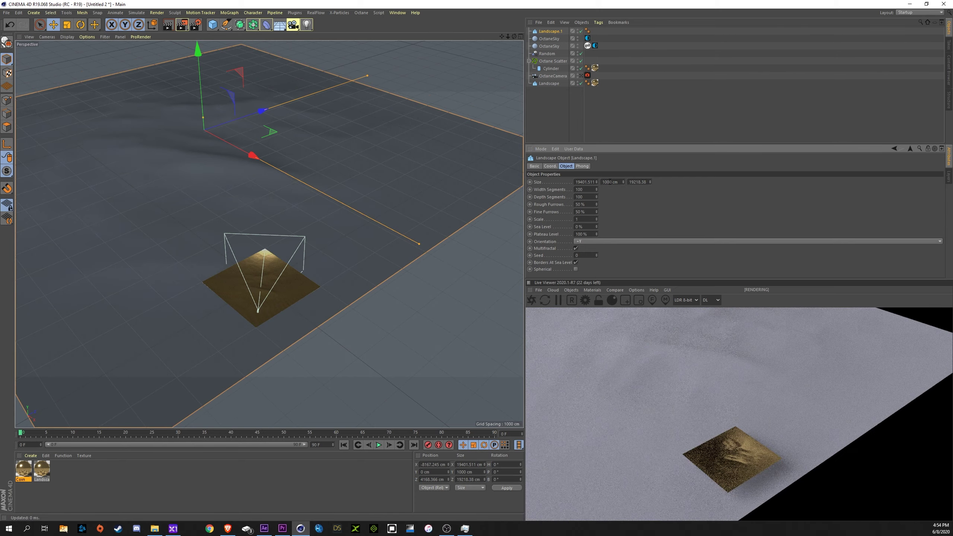
pyautogui.moveTo(203, 118); pyautogui.dragTo(486, 207)
pyautogui.click(18, 13)
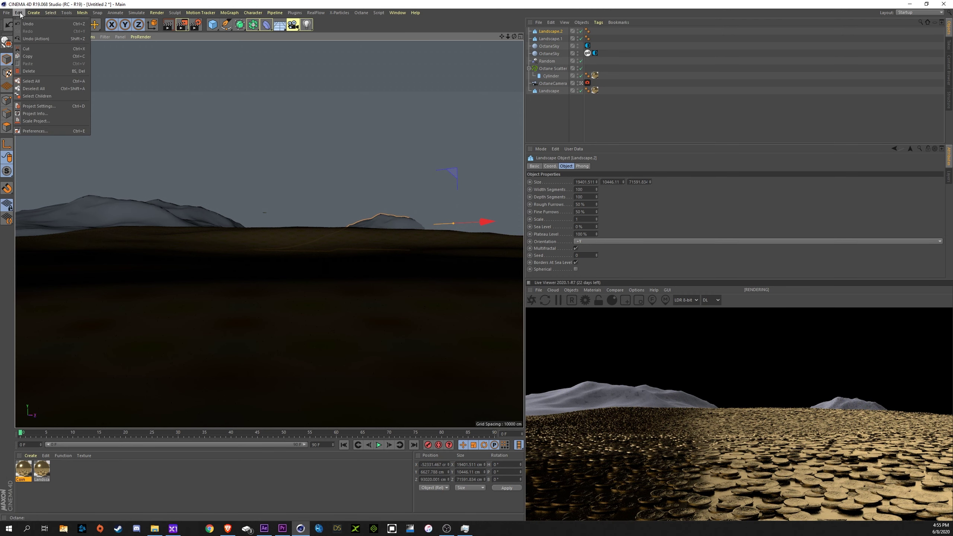
# Set the project's View Clipping to Huge.
pyautogui.click(41, 106)
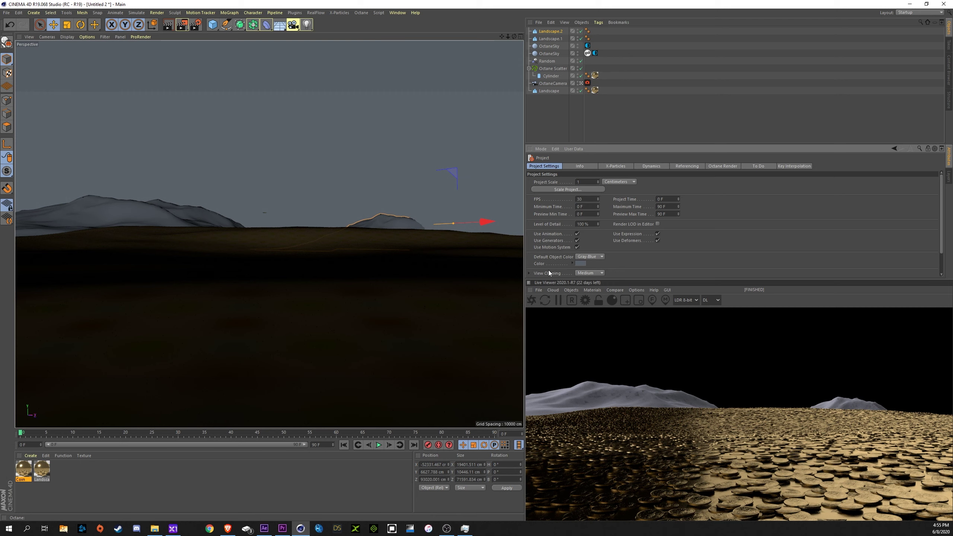
pyautogui.click(587, 273)
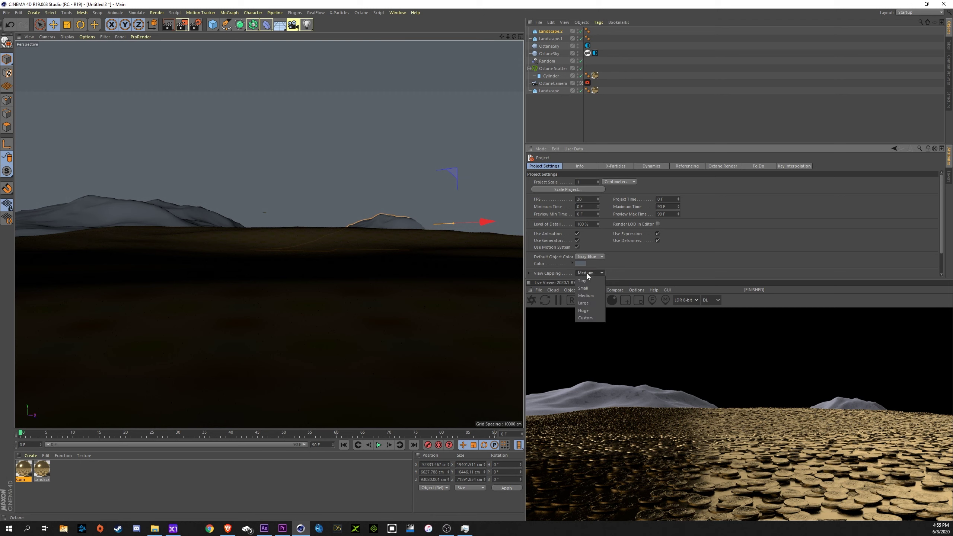
pyautogui.click(585, 311)
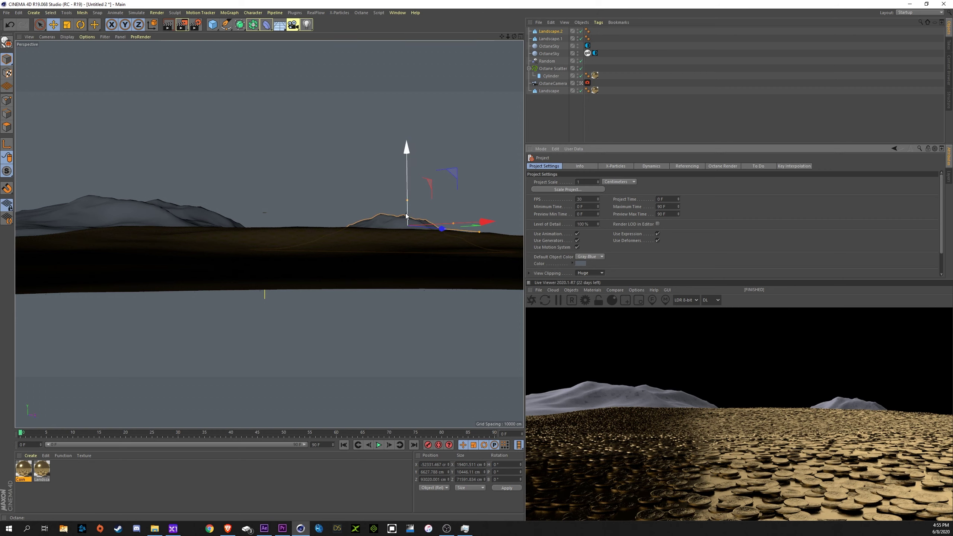
# Reposition and lengthen Landscape.2, duplicate it as a third hill, and texture Landscape.1 with Landscape.
pyautogui.moveTo(408, 191); pyautogui.dragTo(415, 187)
pyautogui.moveTo(442, 216); pyautogui.dragTo(479, 219)
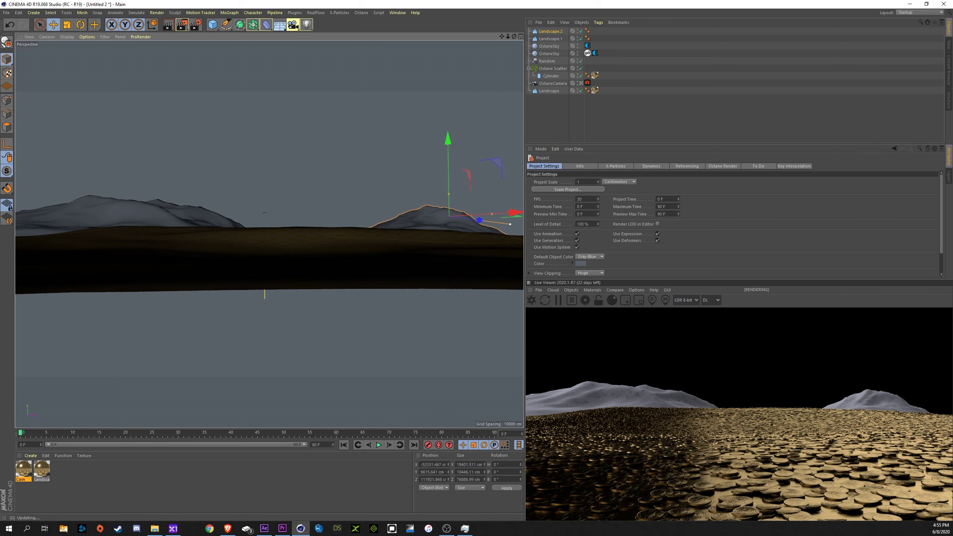
pyautogui.moveTo(505, 223); pyautogui.dragTo(448, 162)
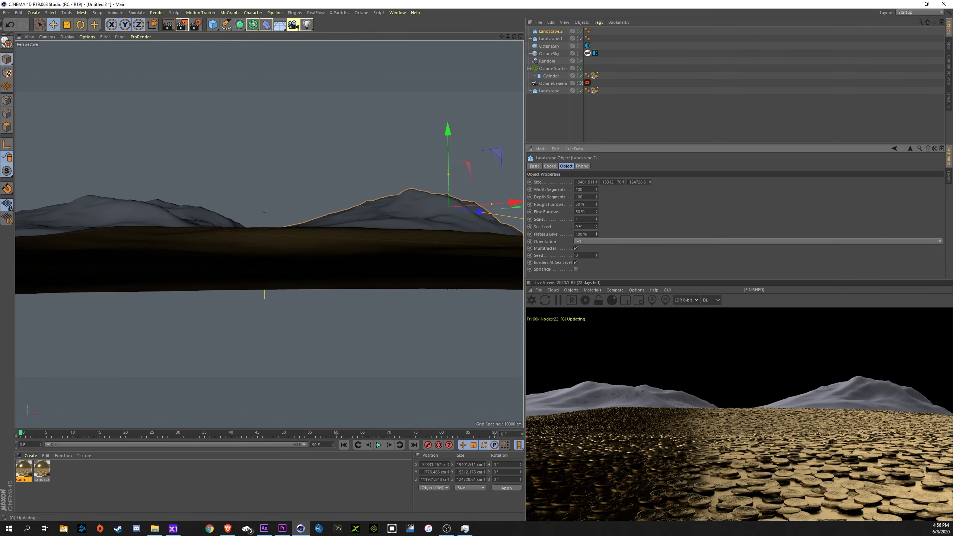
pyautogui.hotkey('ctrl', 'v')
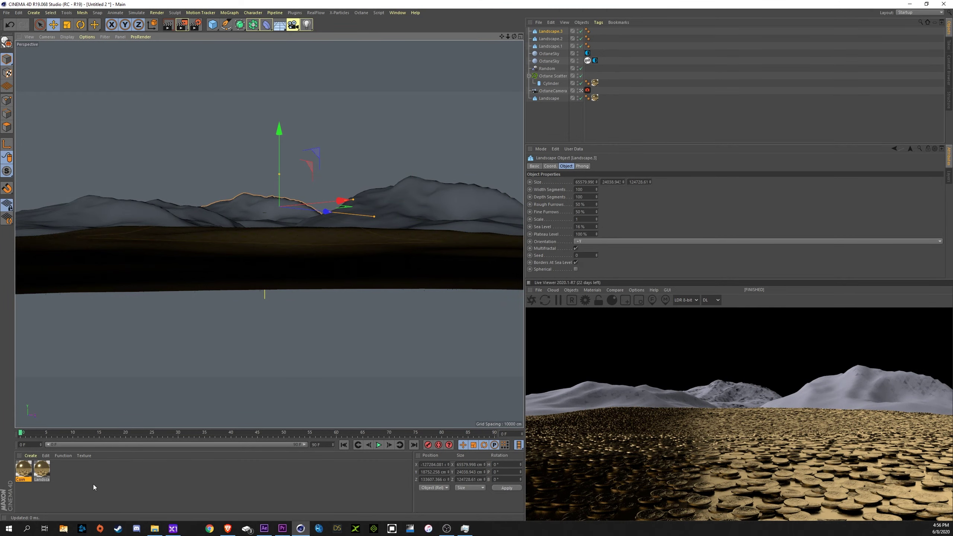
pyautogui.moveTo(43, 472); pyautogui.dragTo(112, 208)
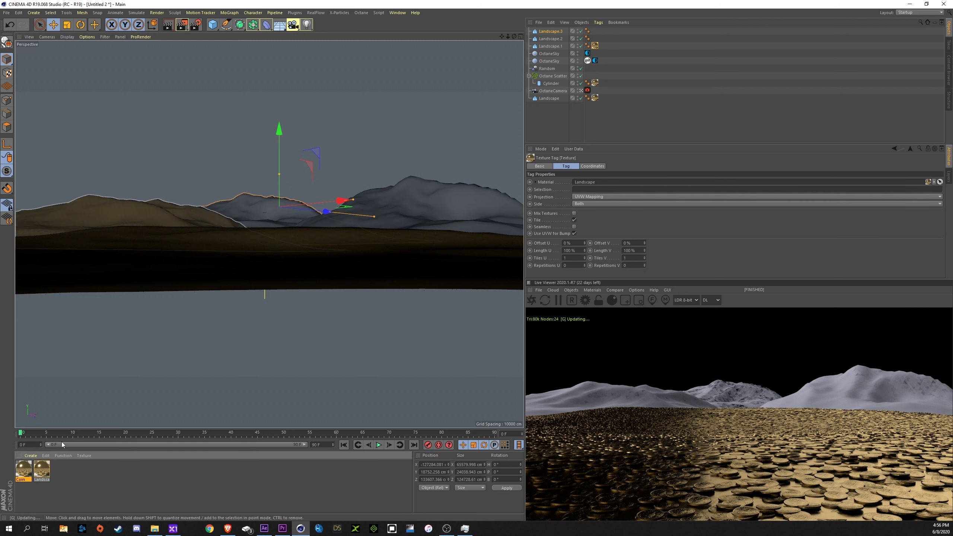
# Apply the Landscape material to the middle and right hills.
pyautogui.moveTo(254, 212); pyautogui.dragTo(256, 210)
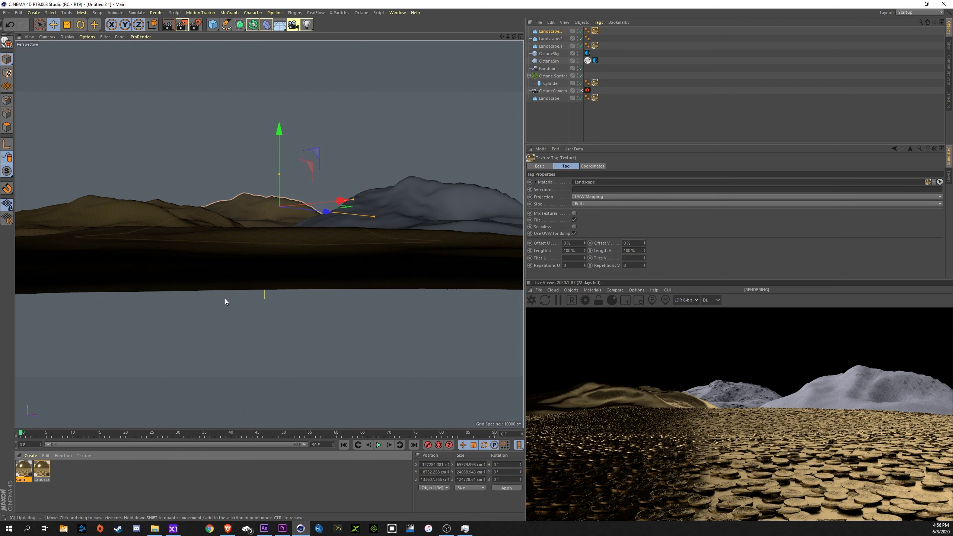
pyautogui.moveTo(42, 470); pyautogui.dragTo(409, 206)
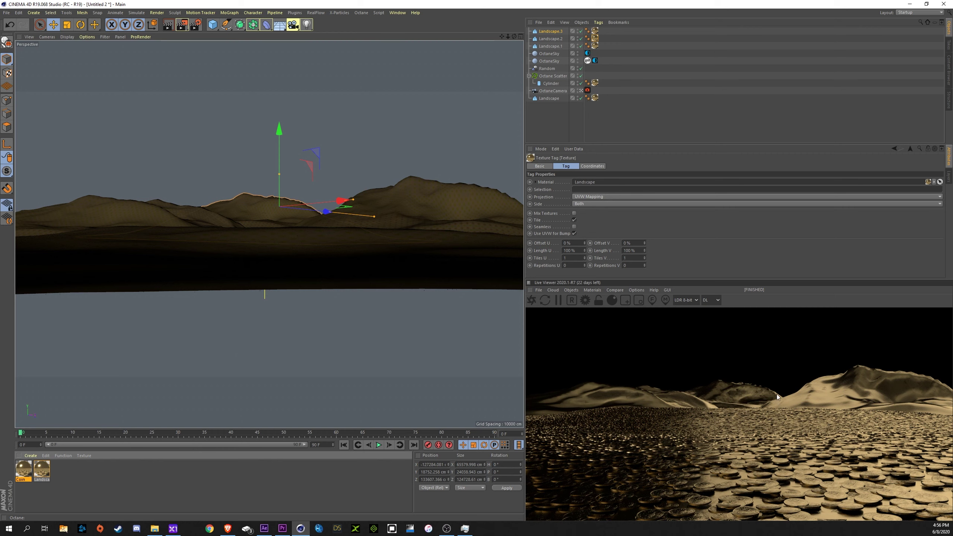
pyautogui.click(592, 290)
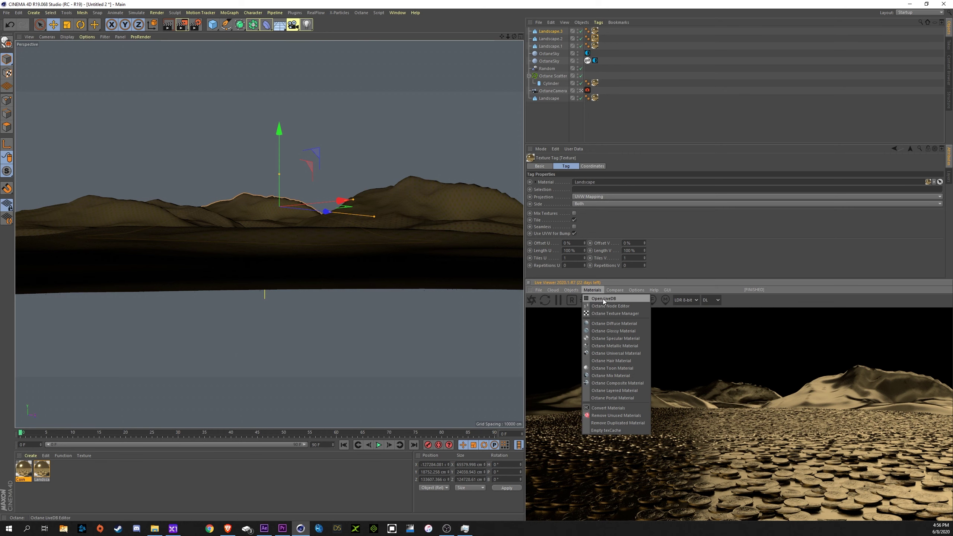
# Download the Bronze_V1 material from the LiveDB library.
pyautogui.click(603, 299)
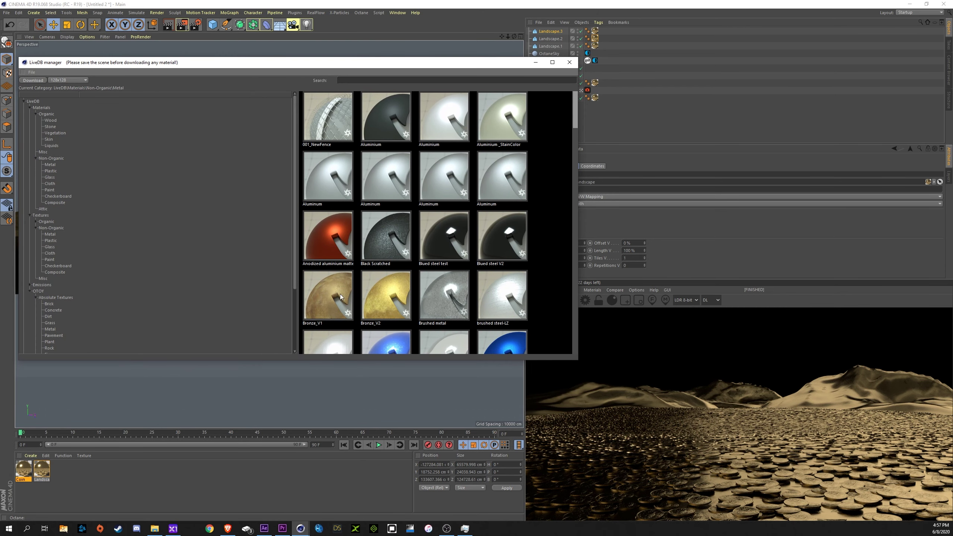
pyautogui.click(32, 80)
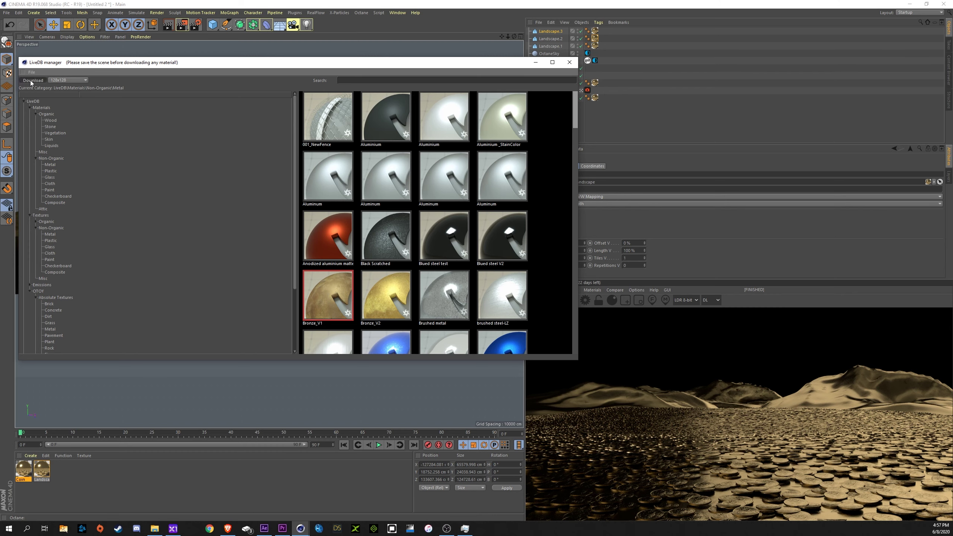
pyautogui.click(570, 63)
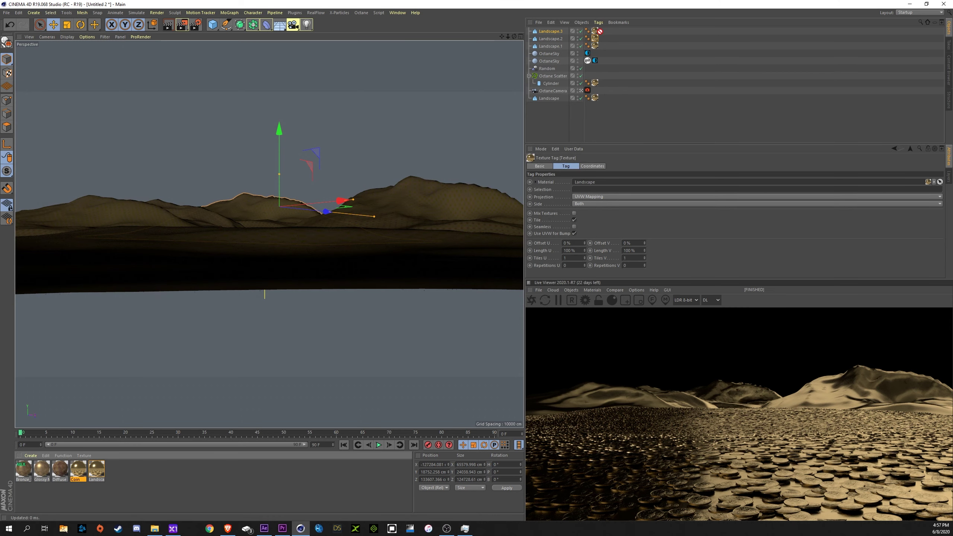
# Apply Bronze_V1 to the hills and lower Landscape.1 to Y 1254.512 cm.
pyautogui.moveTo(600, 31)
pyautogui.mouseDown()
pyautogui.moveTo(263, 209)
pyautogui.moveTo(235, 344)
pyautogui.moveTo(294, 281)
pyautogui.moveTo(589, 56)
pyautogui.moveTo(598, 38)
pyautogui.mouseUp()
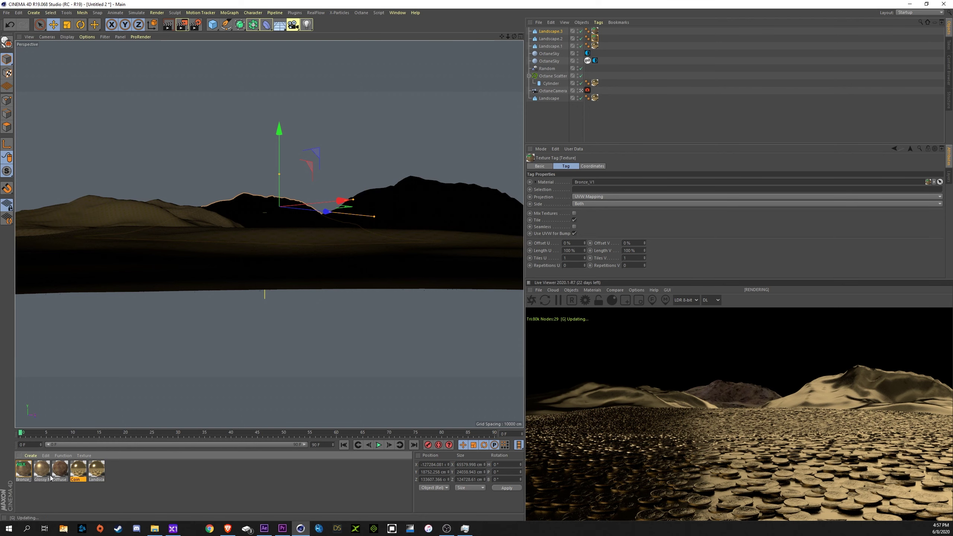
pyautogui.moveTo(51, 479); pyautogui.dragTo(337, 283)
pyautogui.moveTo(531, 105); pyautogui.dragTo(602, 48)
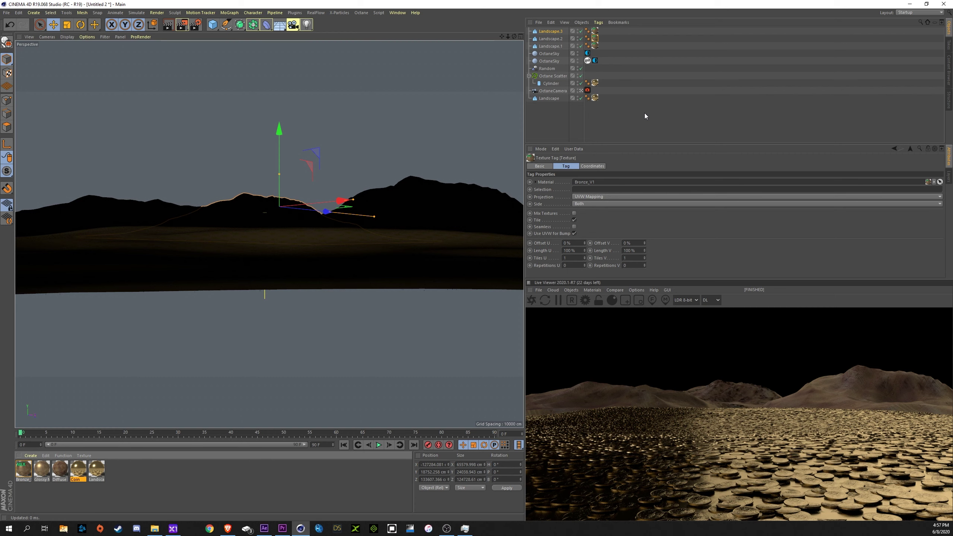
pyautogui.click(100, 214)
pyautogui.moveTo(154, 163); pyautogui.dragTo(154, 170)
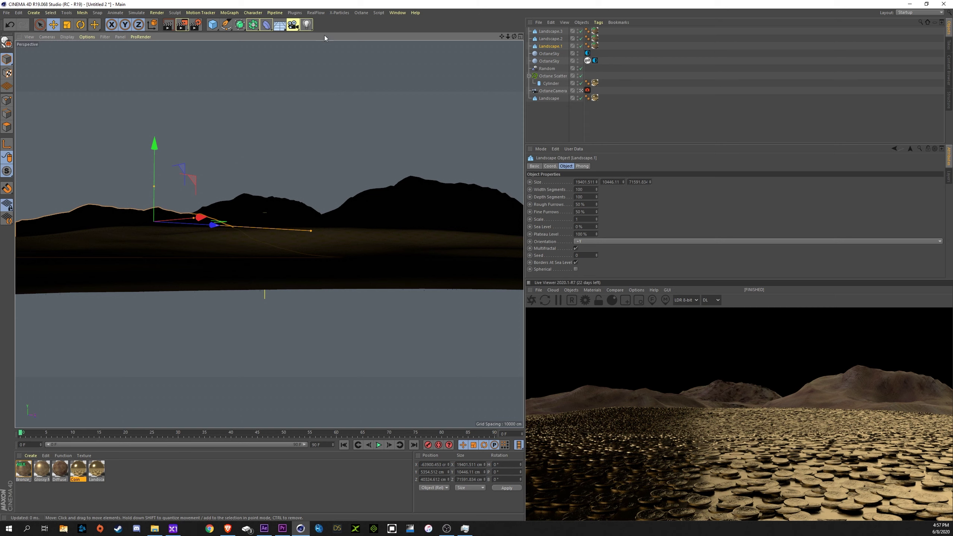
# Download Bronze_V2 from LiveDB and open the Bronze_V1 Diffuse/Glossy mix material settings.
pyautogui.click(593, 289)
pyautogui.click(604, 301)
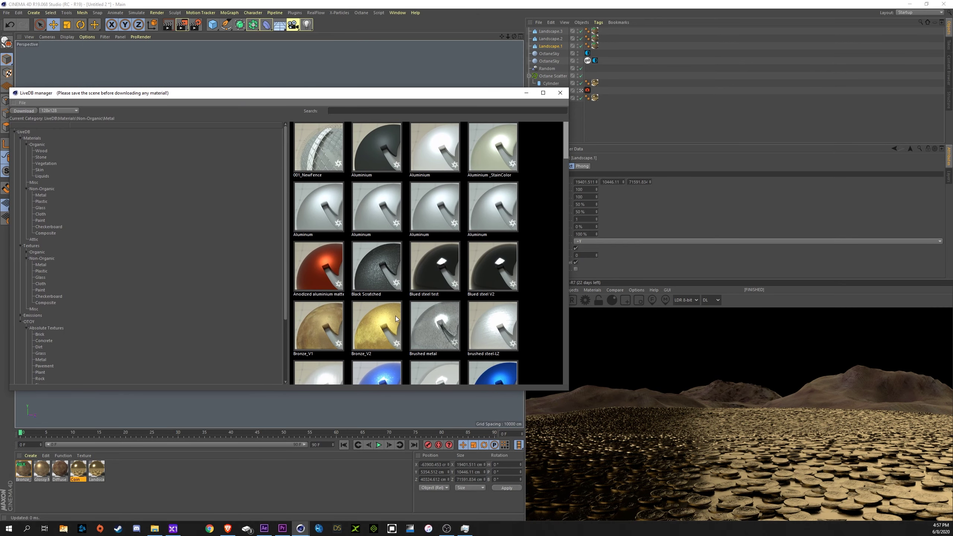
pyautogui.click(23, 110)
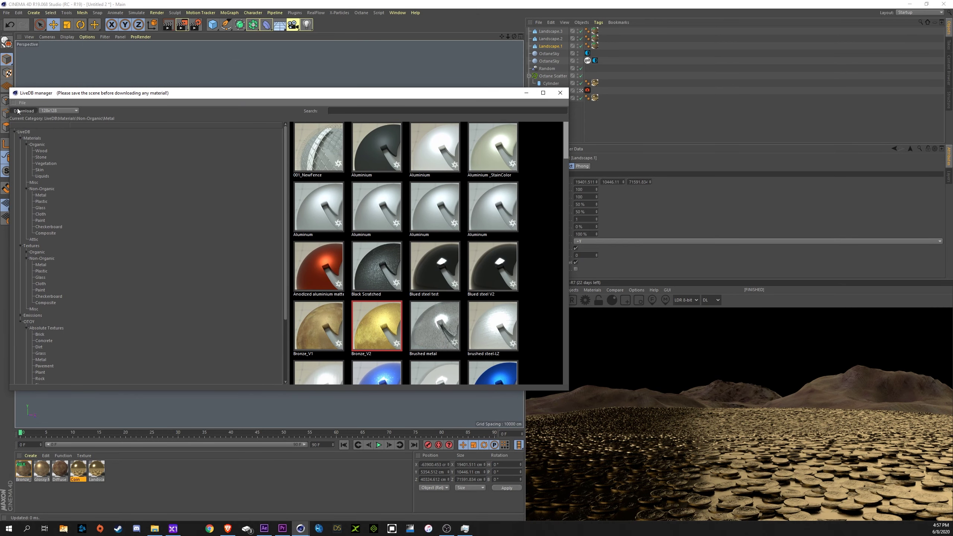
pyautogui.moveTo(208, 92); pyautogui.dragTo(0, 93)
pyautogui.click(80, 472)
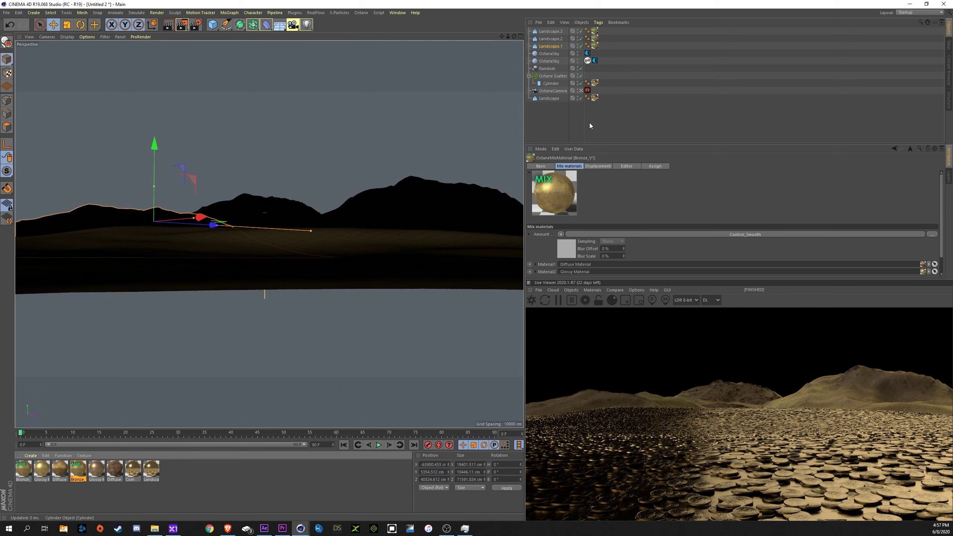
# Add an Octane Volume with a 100 cm editor voxel size.
pyautogui.click(571, 290)
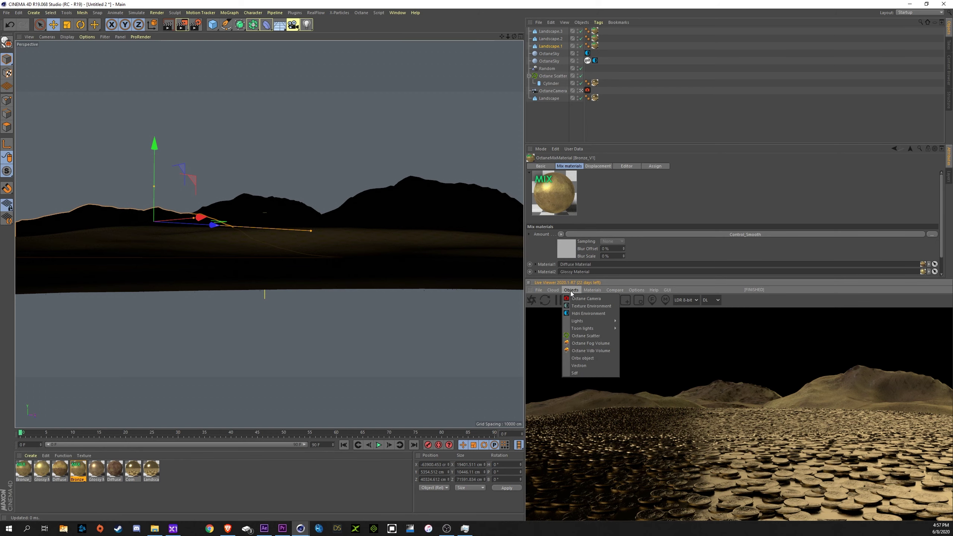
pyautogui.click(598, 344)
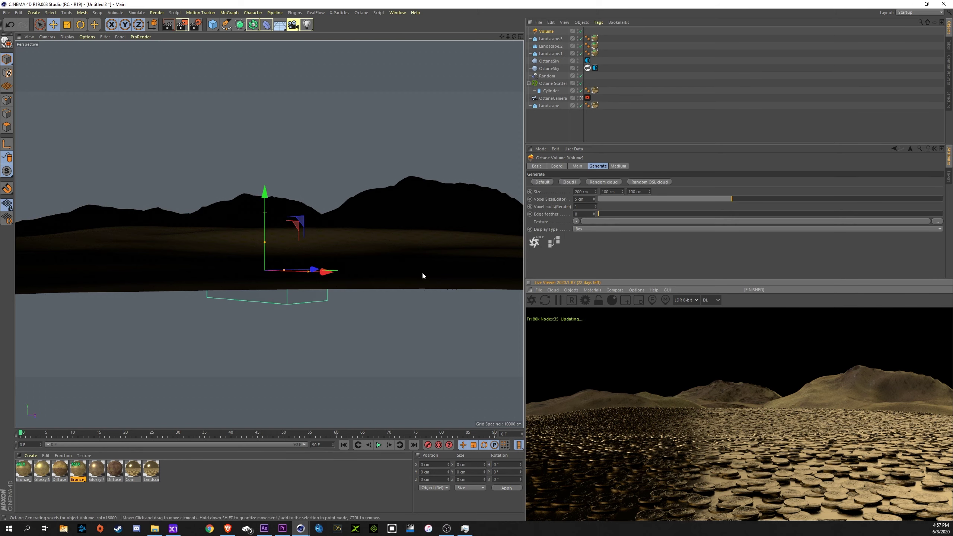
pyautogui.click(584, 202)
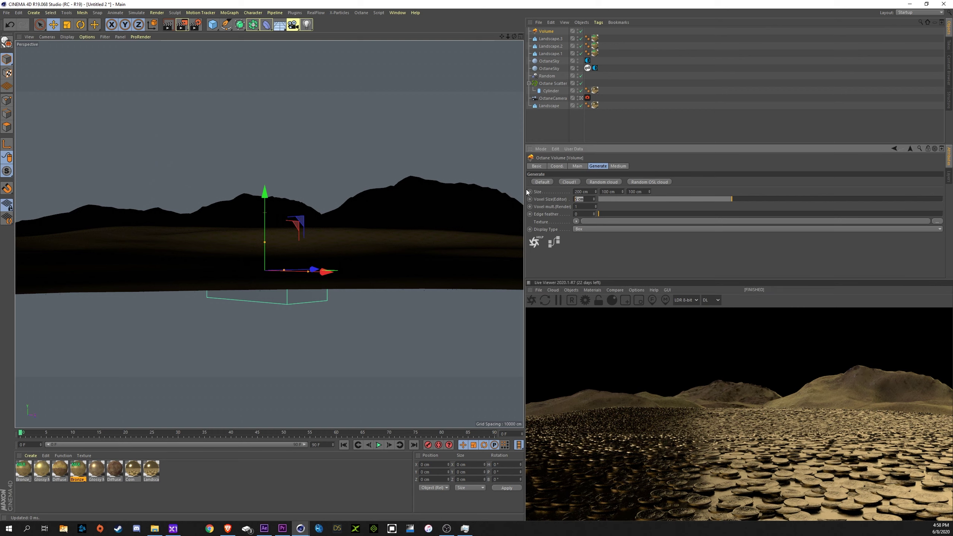
pyautogui.write('100')
pyautogui.press('Return')
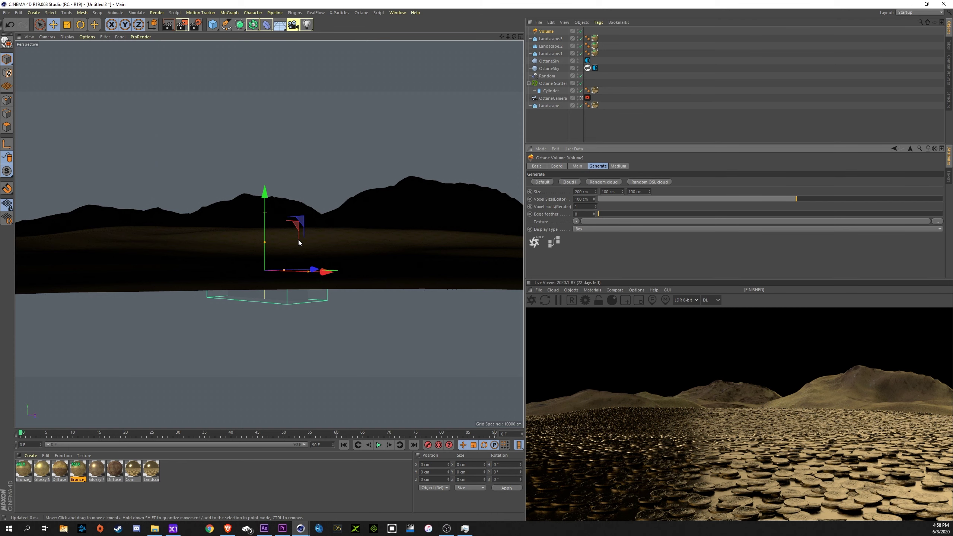
# Stretch the Volume box along X and Z and make it about 622 cm tall.
pyautogui.press('o')
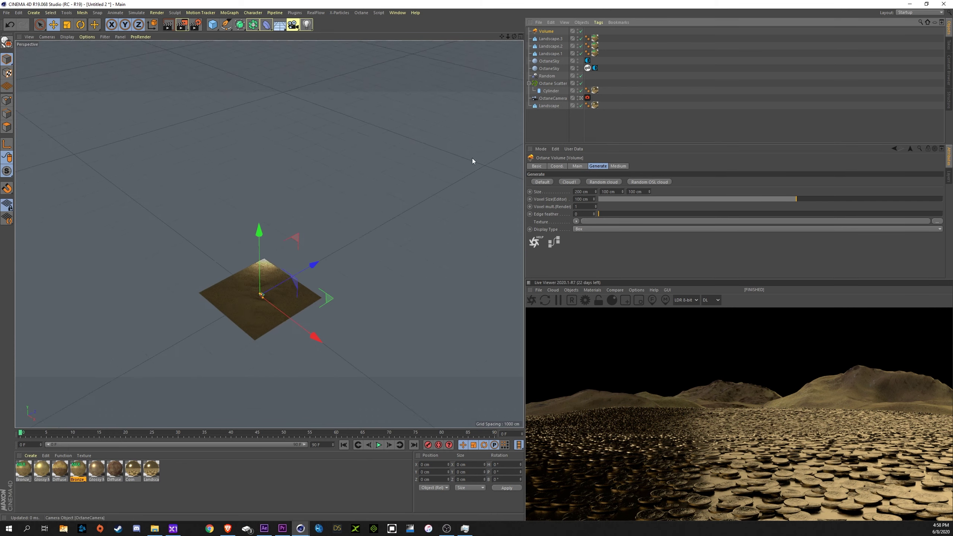
pyautogui.moveTo(265, 287); pyautogui.dragTo(341, 333)
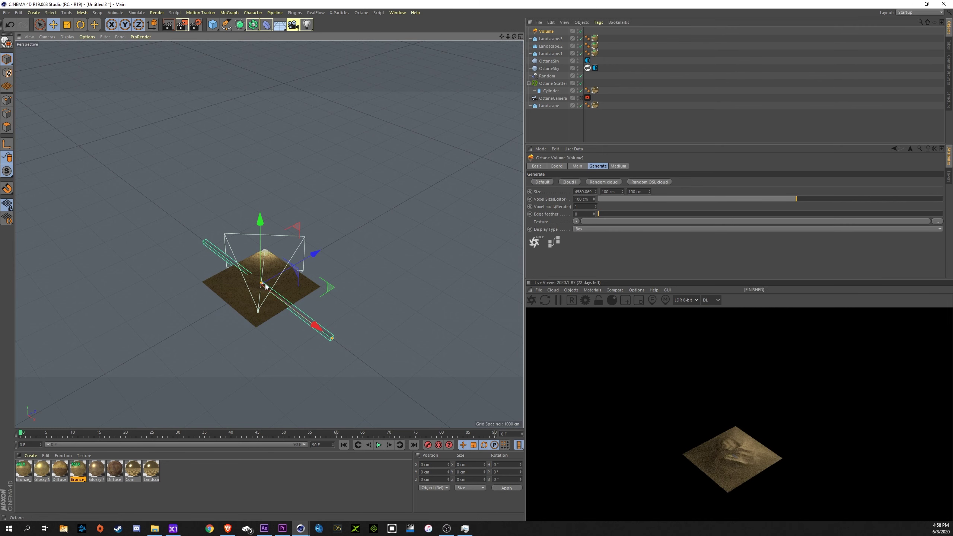
pyautogui.moveTo(263, 281)
pyautogui.mouseDown()
pyautogui.moveTo(300, 275)
pyautogui.moveTo(274, 283)
pyautogui.mouseUp()
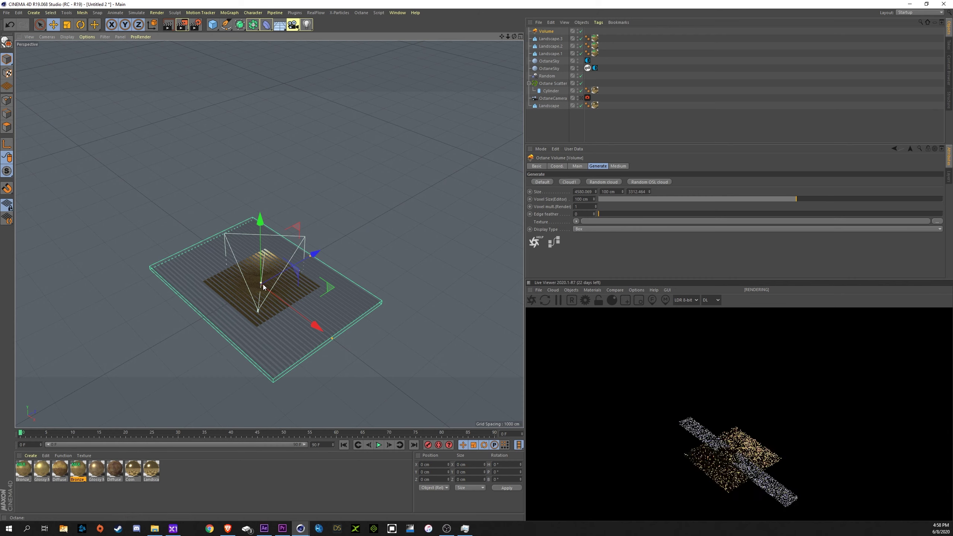
pyautogui.scroll(10, 274, 283)
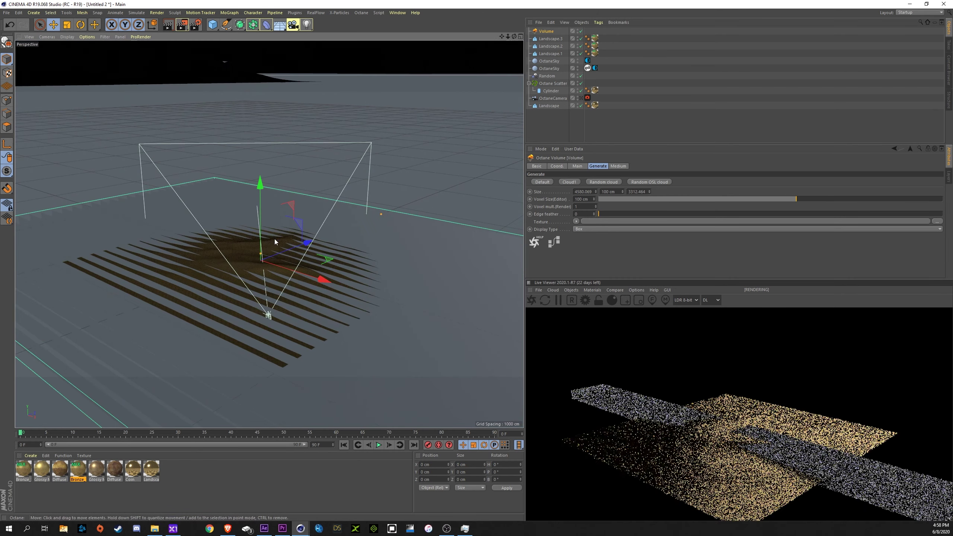
pyautogui.moveTo(263, 256); pyautogui.dragTo(261, 150)
# Move the Volume over the coin field, hide it, and view through the OctaneCamera.
pyautogui.moveTo(321, 248); pyautogui.dragTo(211, 190)
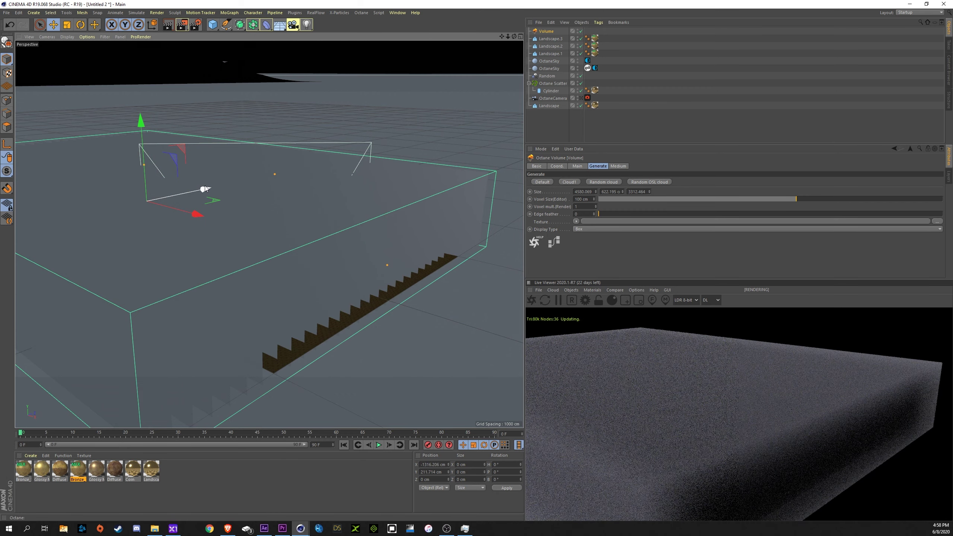
pyautogui.moveTo(260, 173); pyautogui.dragTo(270, 208)
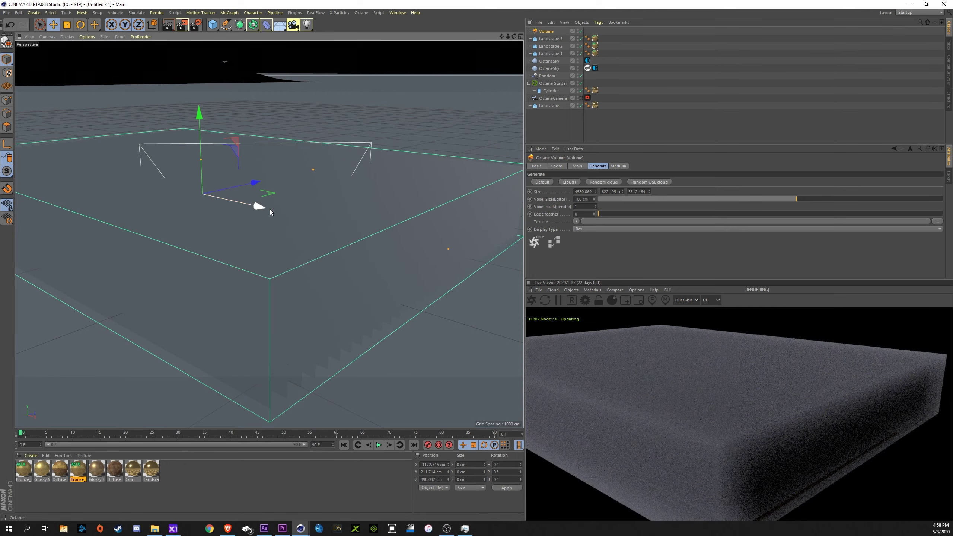
pyautogui.click(579, 32)
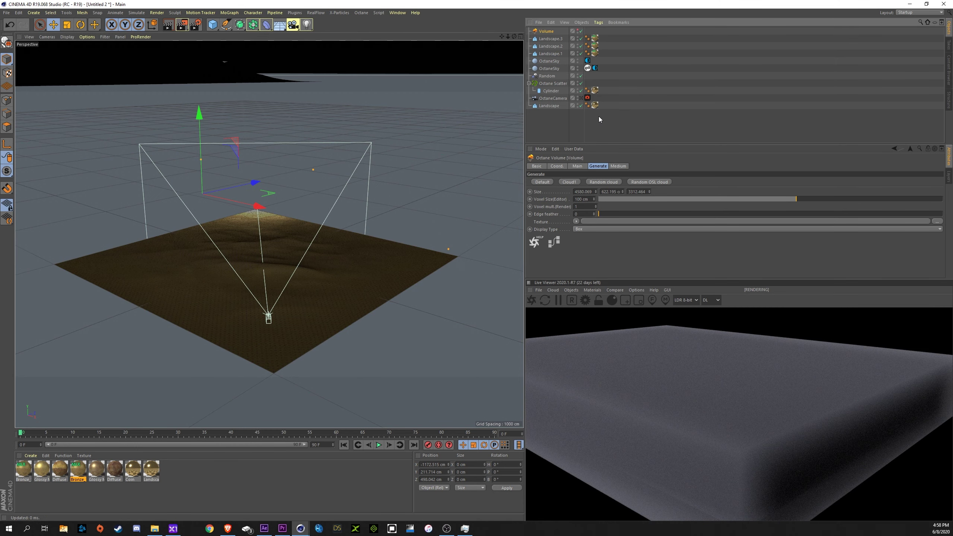
pyautogui.click(581, 98)
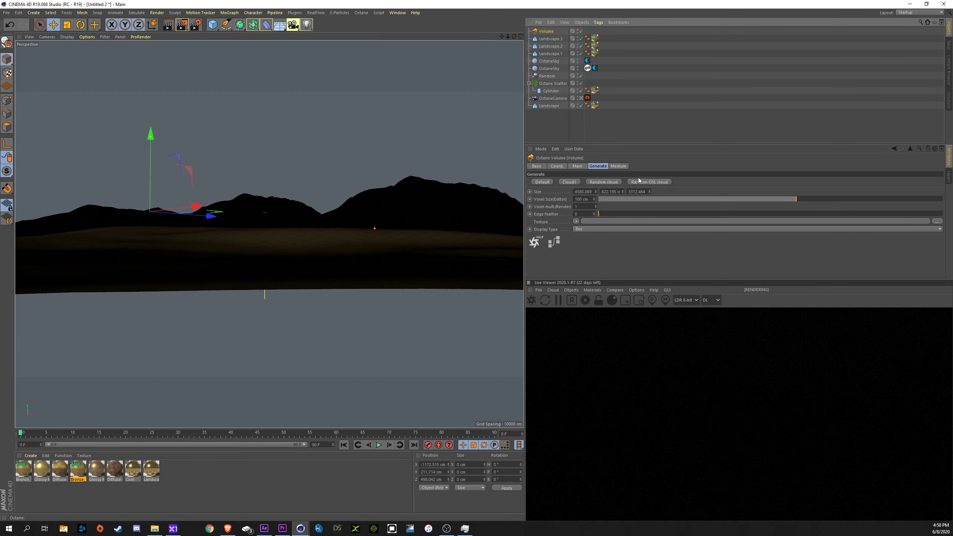
# Lower the Volume medium's density to about 0.022.
pyautogui.click(616, 166)
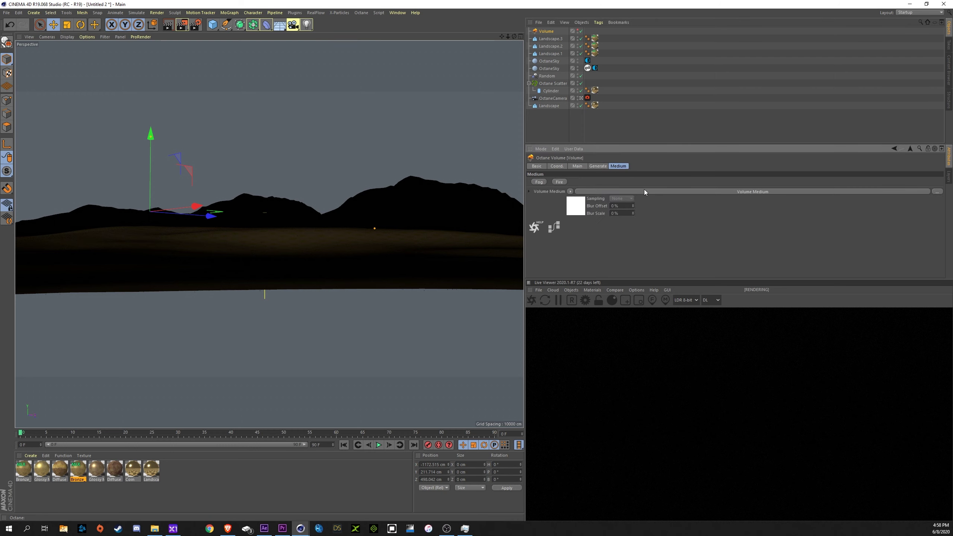
pyautogui.click(659, 191)
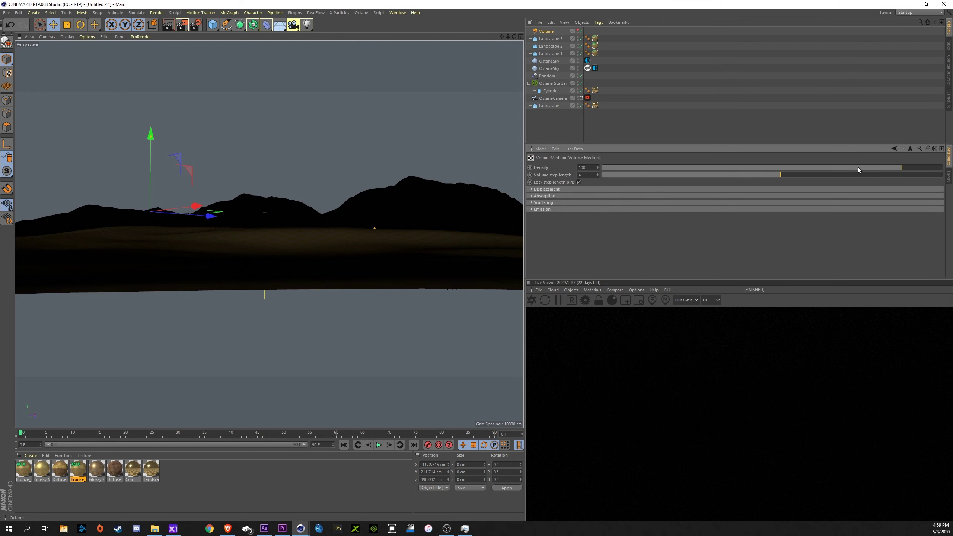
pyautogui.moveTo(858, 167); pyautogui.dragTo(745, 168)
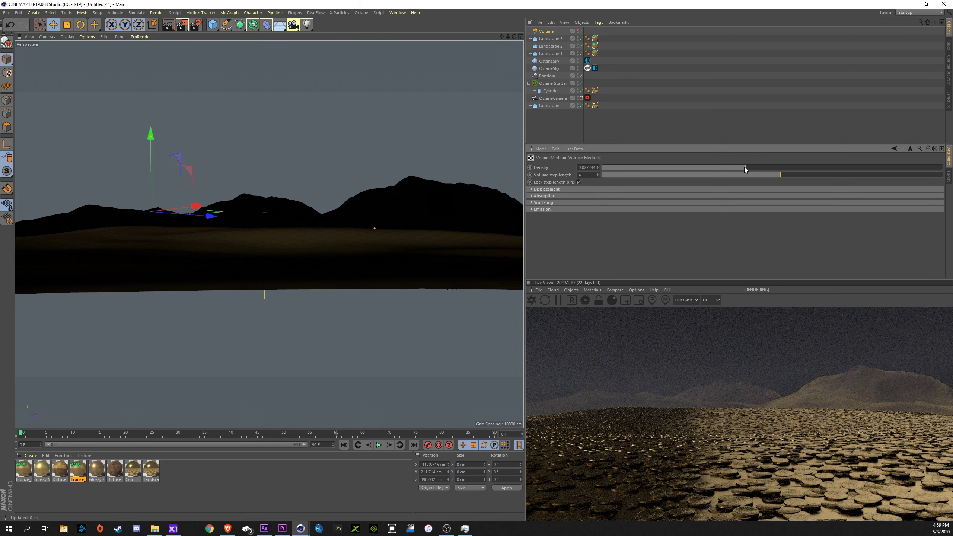
# Set the medium's scattering colour to a warm tan (RGB 0.5, 0.415, 0.228).
pyautogui.click(533, 203)
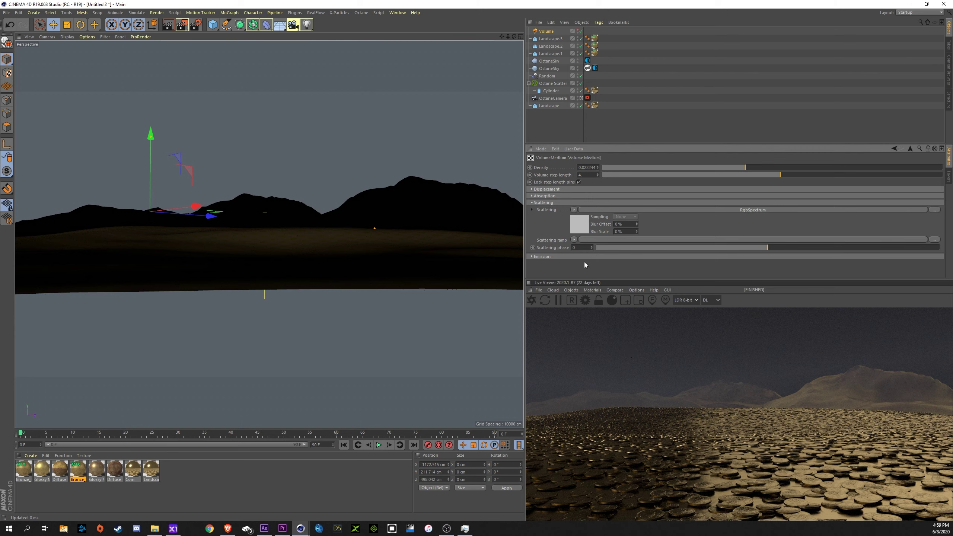
pyautogui.click(580, 225)
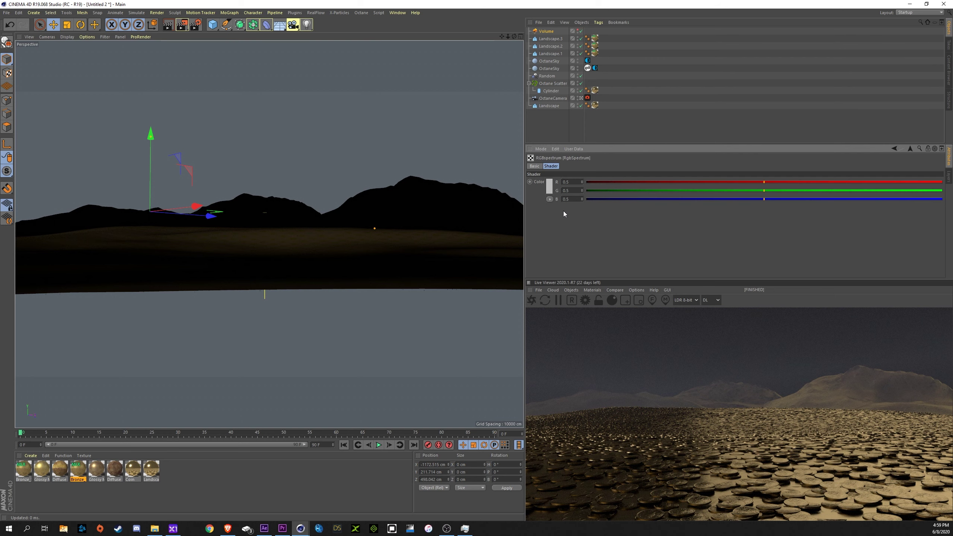
pyautogui.click(549, 186)
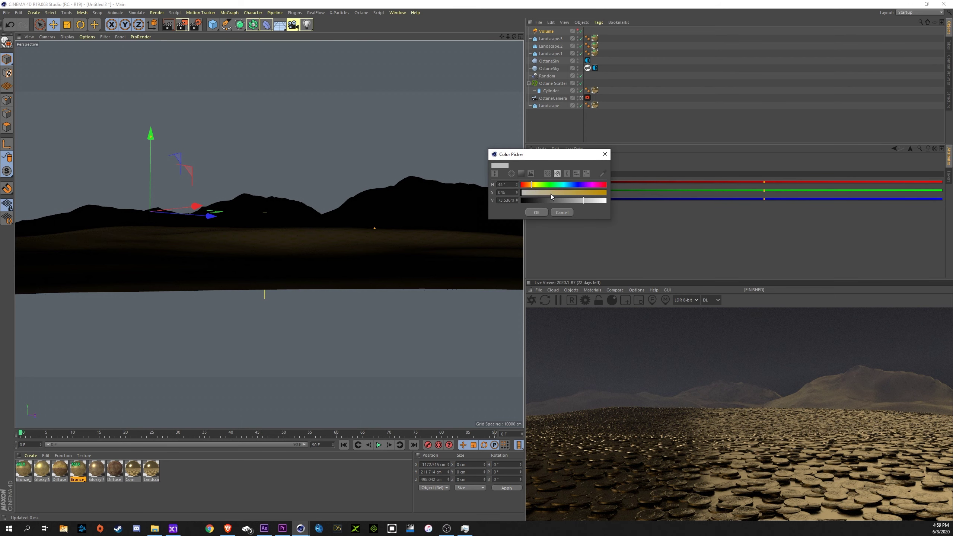
pyautogui.moveTo(551, 194); pyautogui.dragTo(547, 192)
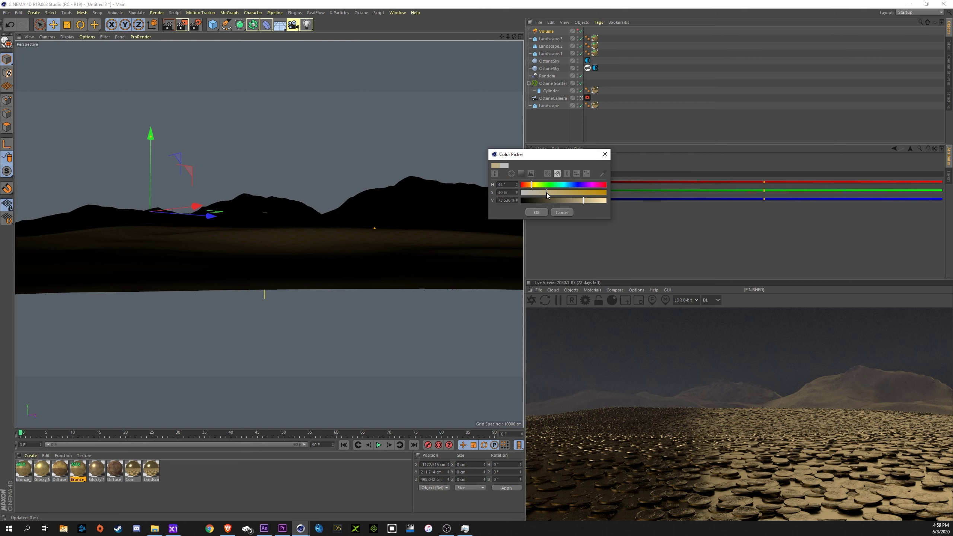
pyautogui.click(536, 213)
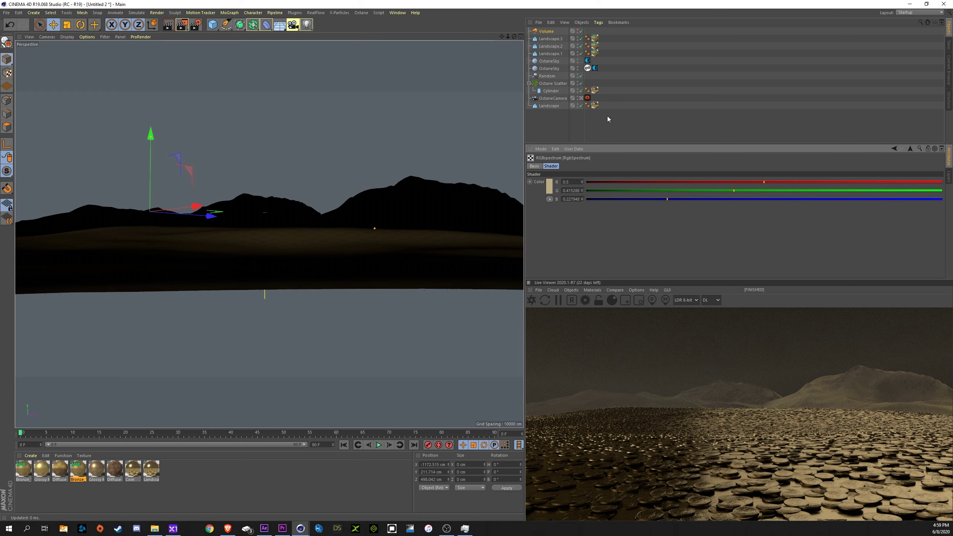
pyautogui.keyDown('alt'); pyautogui.moveTo(245, 266); pyautogui.dragTo(241, 225); pyautogui.keyUp('alt')
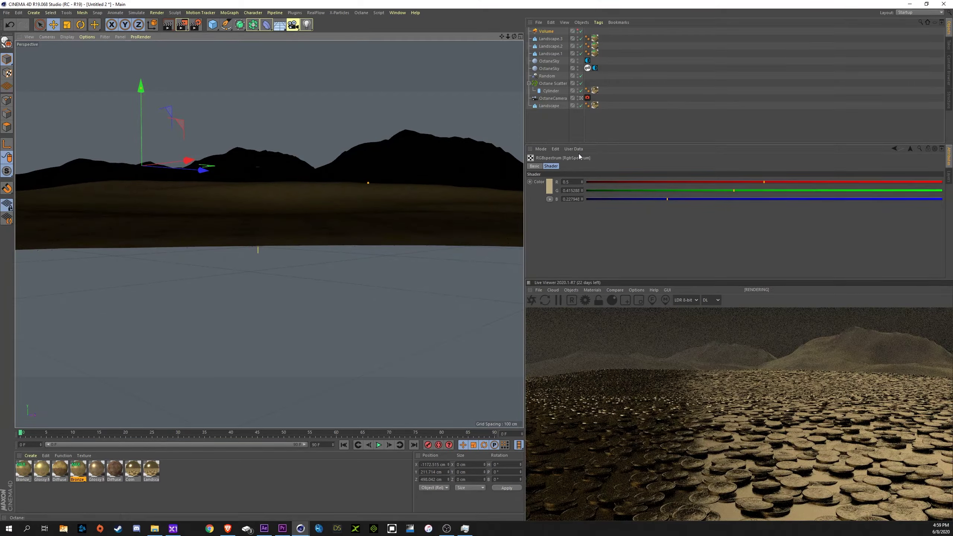
# Raise the OctaneSky environment's Power to brighten the scene.
pyautogui.click(588, 98)
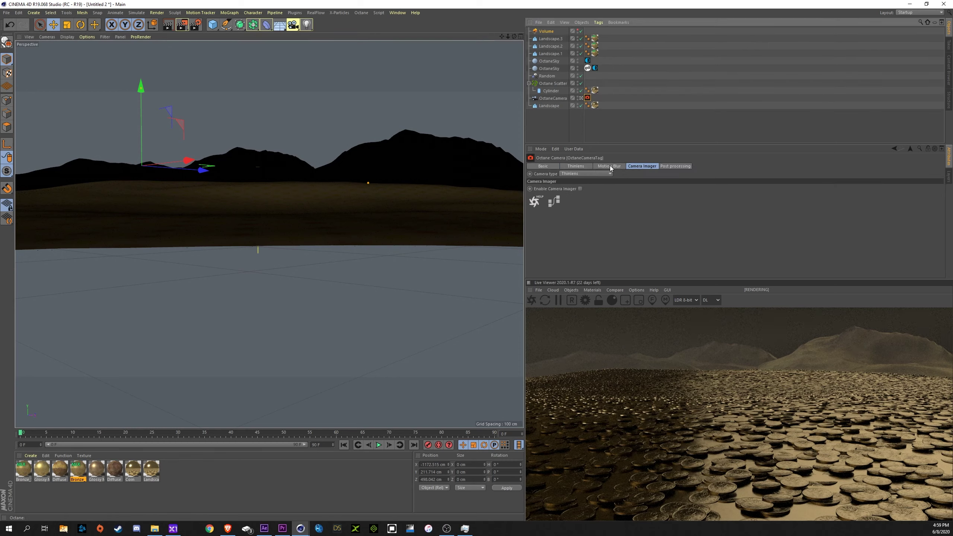
pyautogui.click(595, 69)
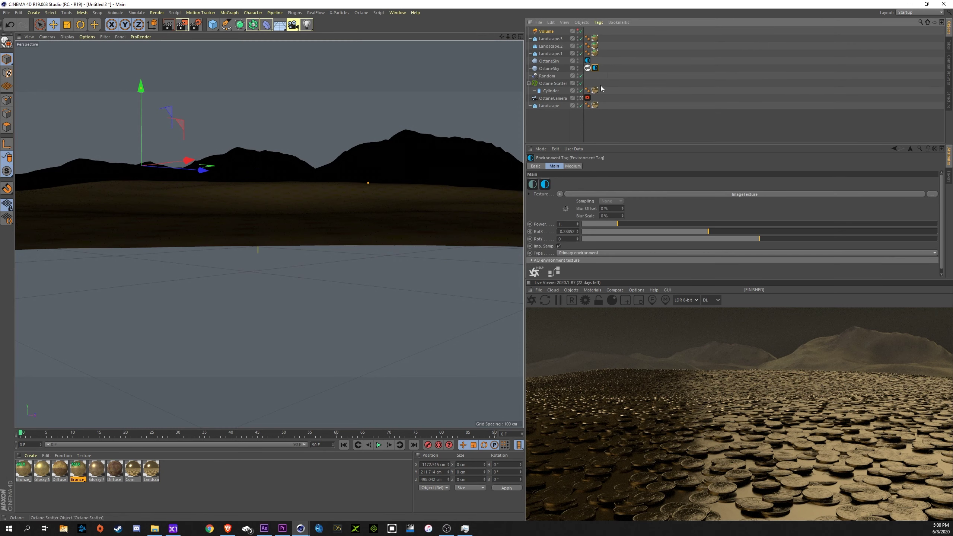
pyautogui.moveTo(654, 226)
pyautogui.mouseDown()
pyautogui.moveTo(642, 223)
pyautogui.moveTo(669, 225)
pyautogui.mouseUp()
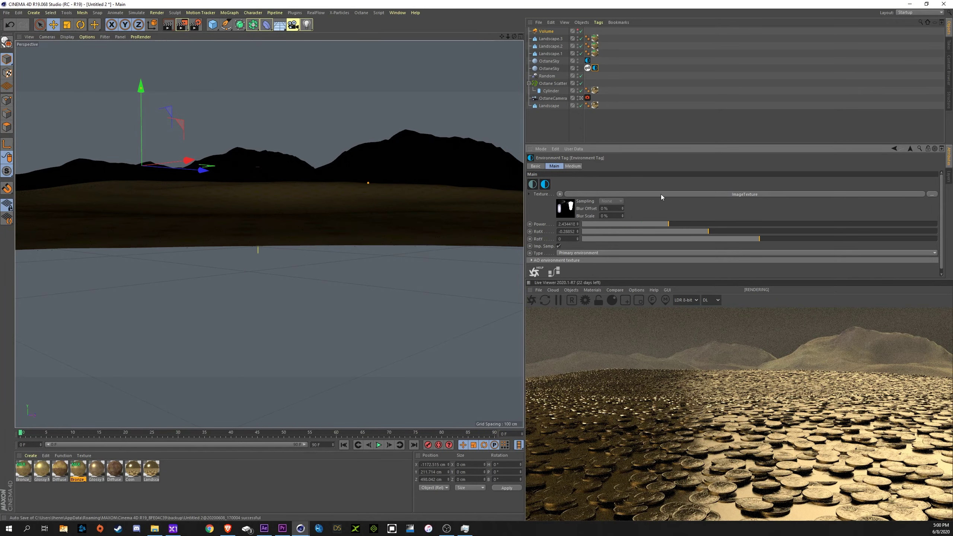
# Enable camera post processing with bloom power about 47 and glare power 2.02.
pyautogui.click(588, 98)
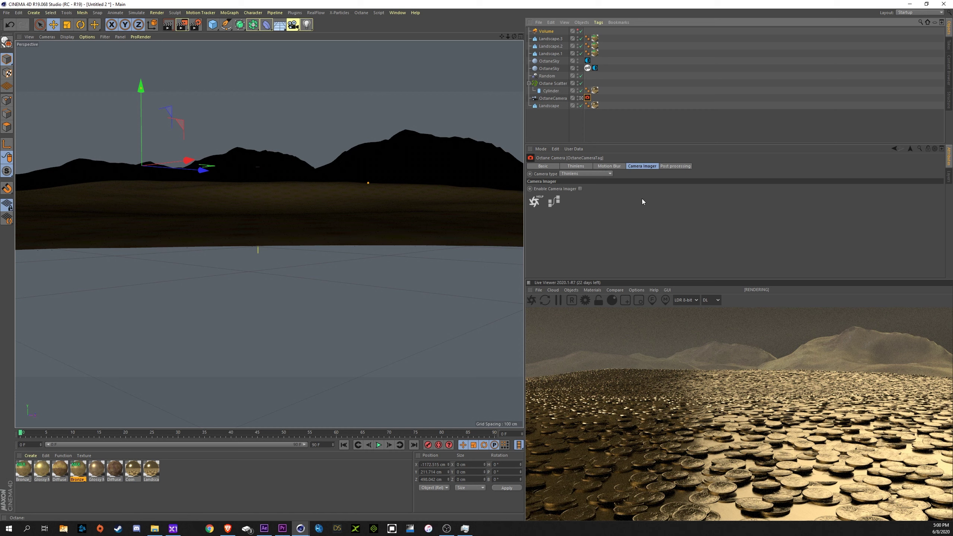
pyautogui.click(672, 167)
pyautogui.click(552, 189)
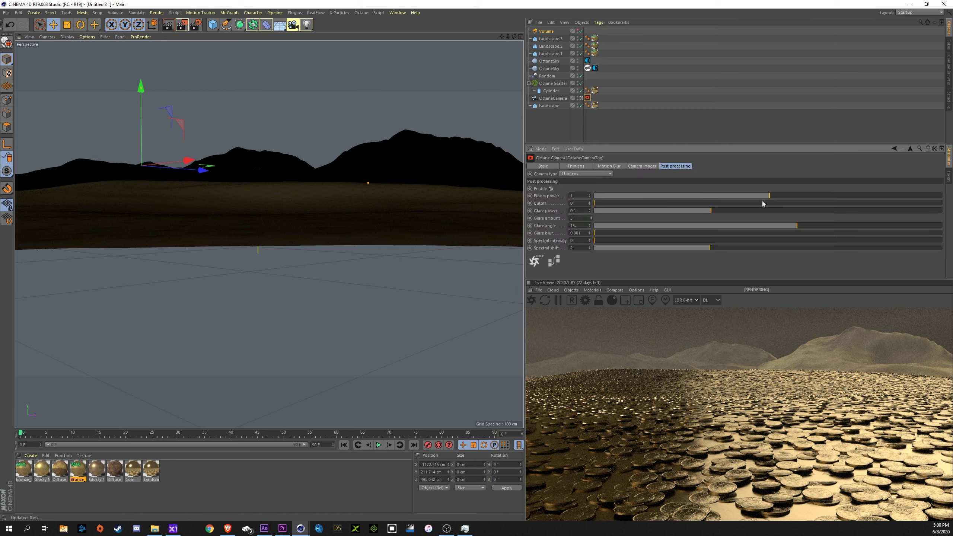
pyautogui.moveTo(772, 196); pyautogui.dragTo(879, 195)
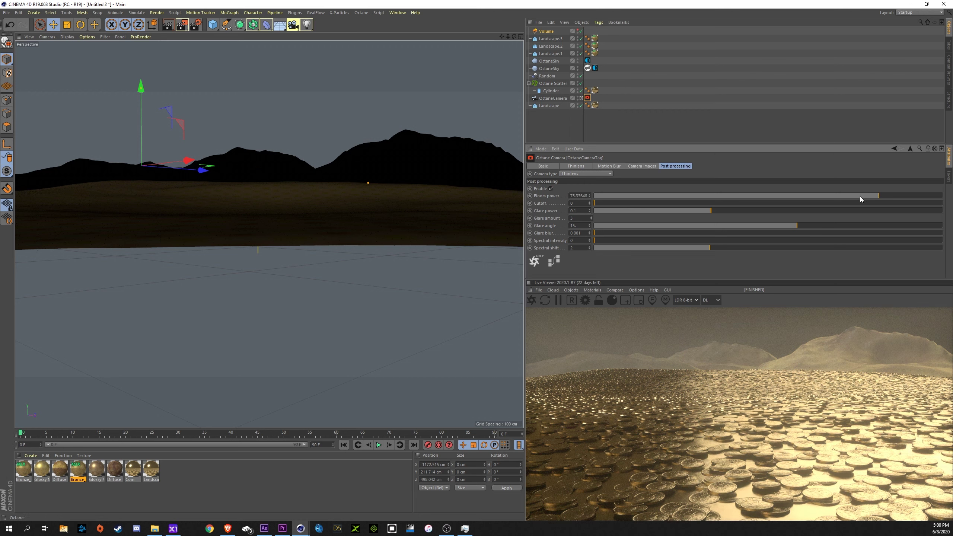
pyautogui.moveTo(860, 197); pyautogui.dragTo(867, 195)
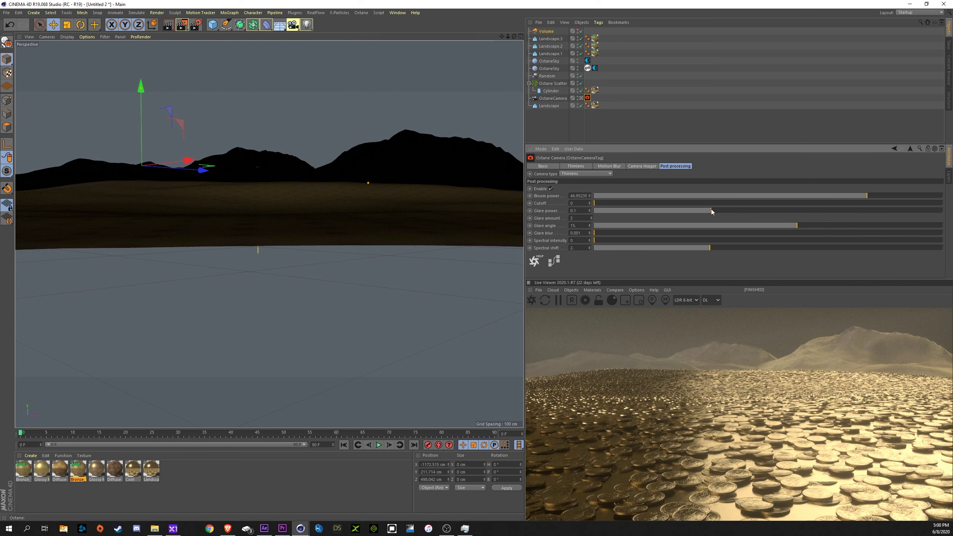
pyautogui.moveTo(712, 211); pyautogui.dragTo(783, 221)
# Undock the Live Viewer into a floating window and enlarge it across most of the screen.
pyautogui.rightClick(586, 282)
pyautogui.click(607, 289)
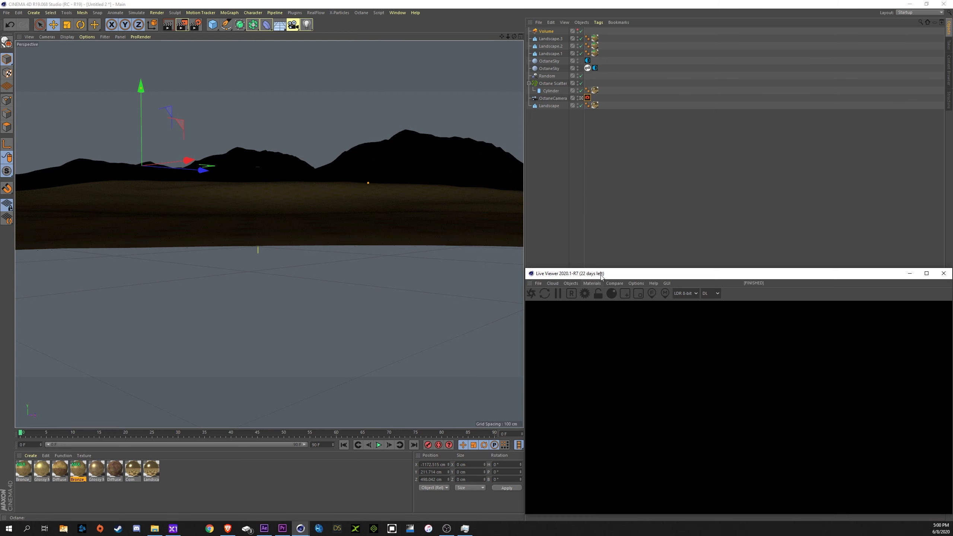
pyautogui.moveTo(608, 271); pyautogui.dragTo(93, 50)
pyautogui.moveTo(436, 291); pyautogui.dragTo(813, 478)
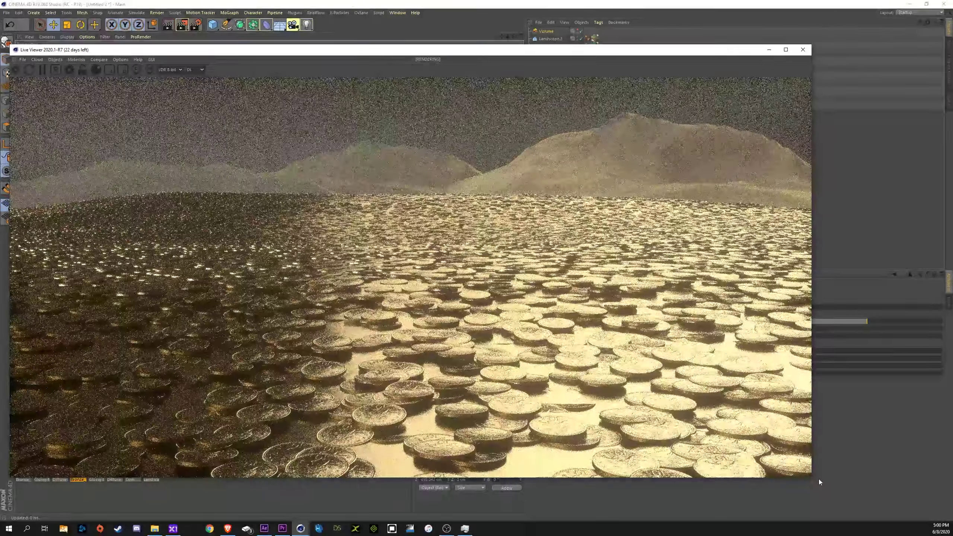